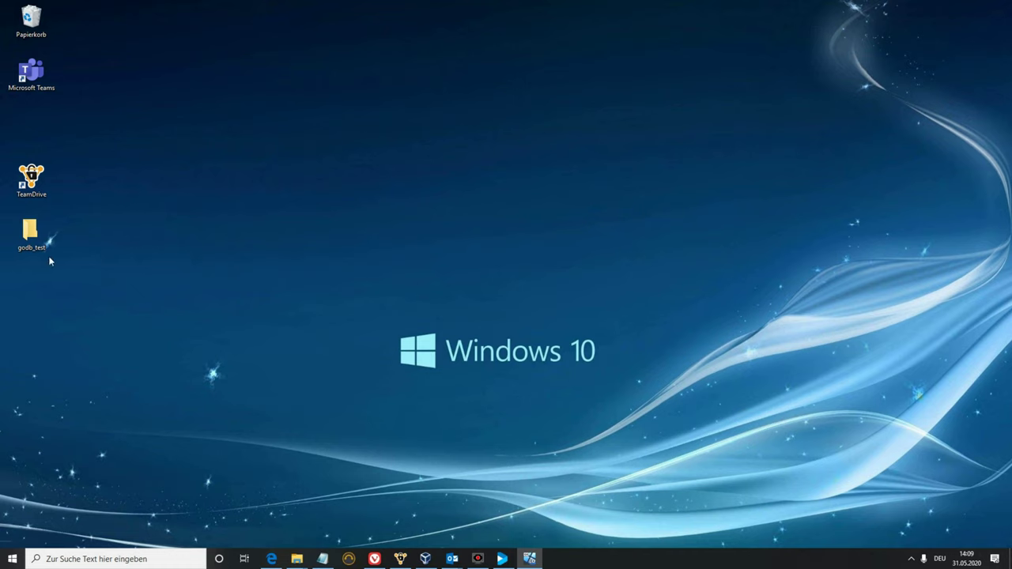
# - Open the godb_test folder from the desktop and move its window toward the middle of the screen
pyautogui.click(33, 237)
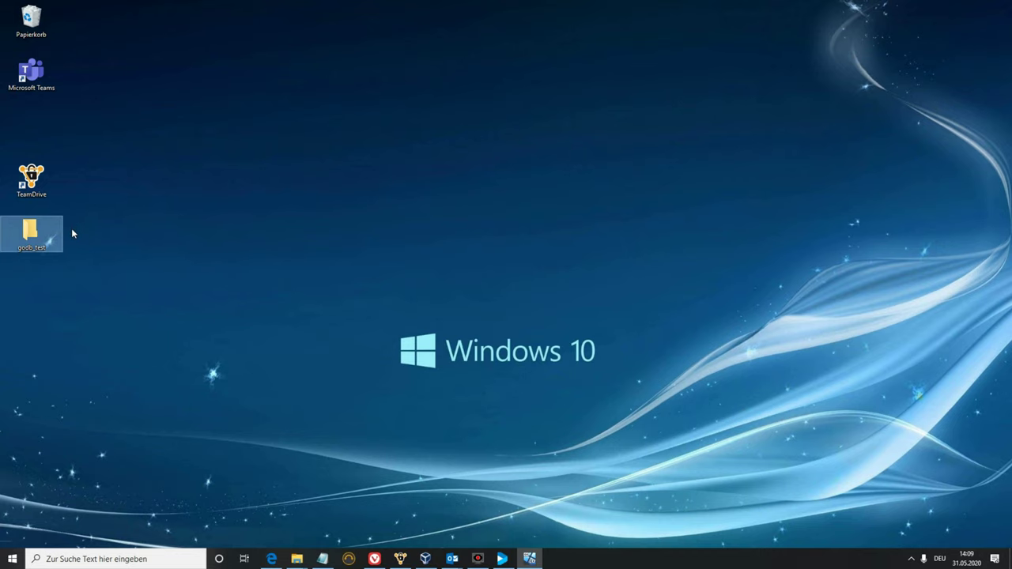
pyautogui.doubleClick(26, 231)
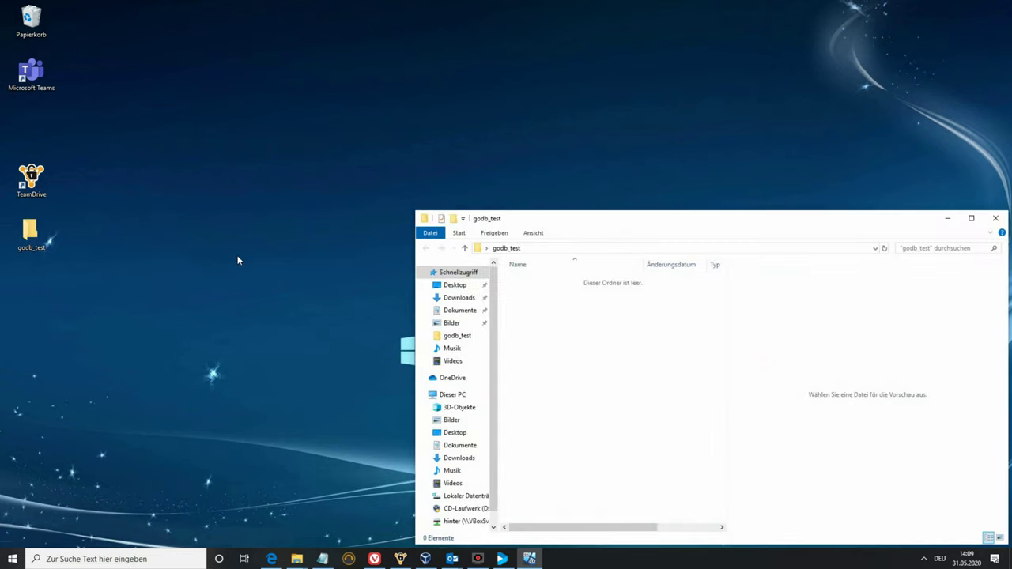
pyautogui.moveTo(517, 219); pyautogui.dragTo(471, 174)
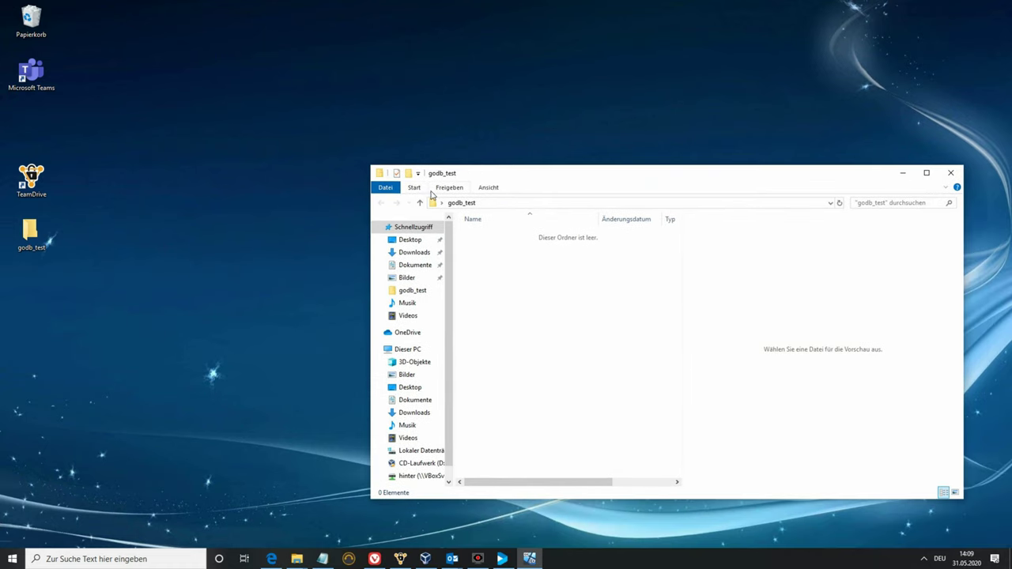
# - Start converting the desktop folder godb_test into a TeamDrive Space and show the advanced creation options
pyautogui.rightClick(26, 231)
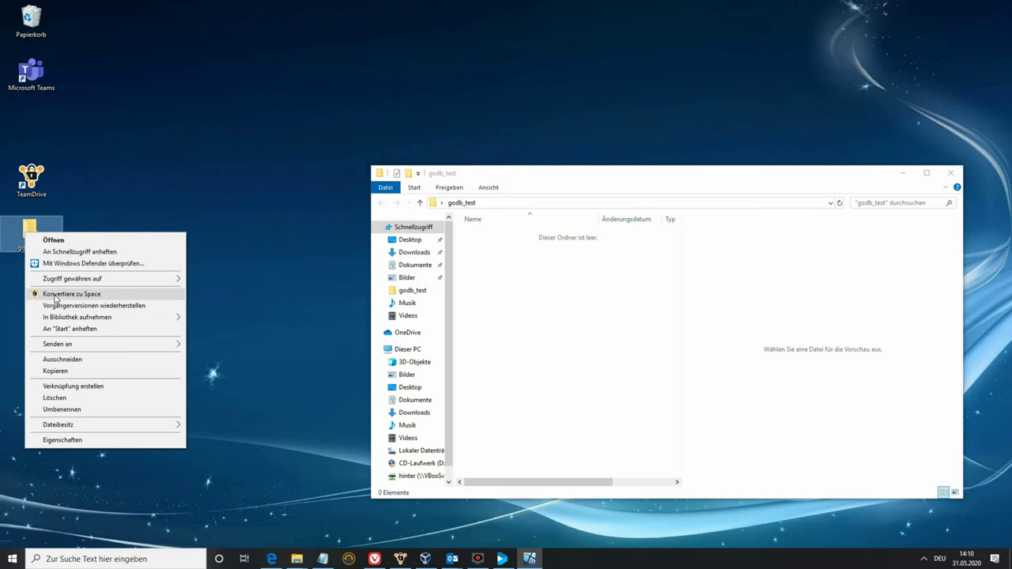
pyautogui.click(56, 294)
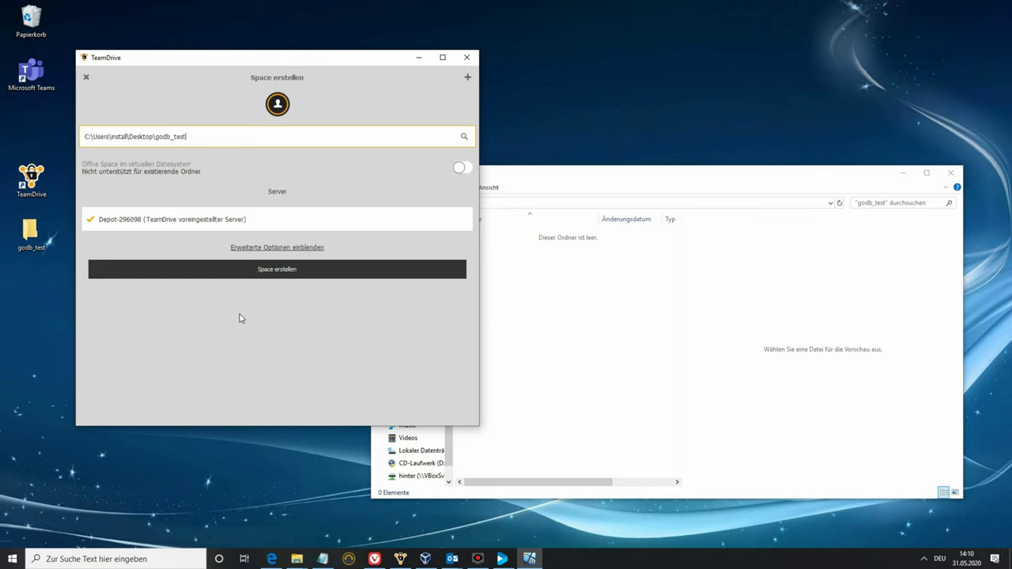
pyautogui.click(250, 248)
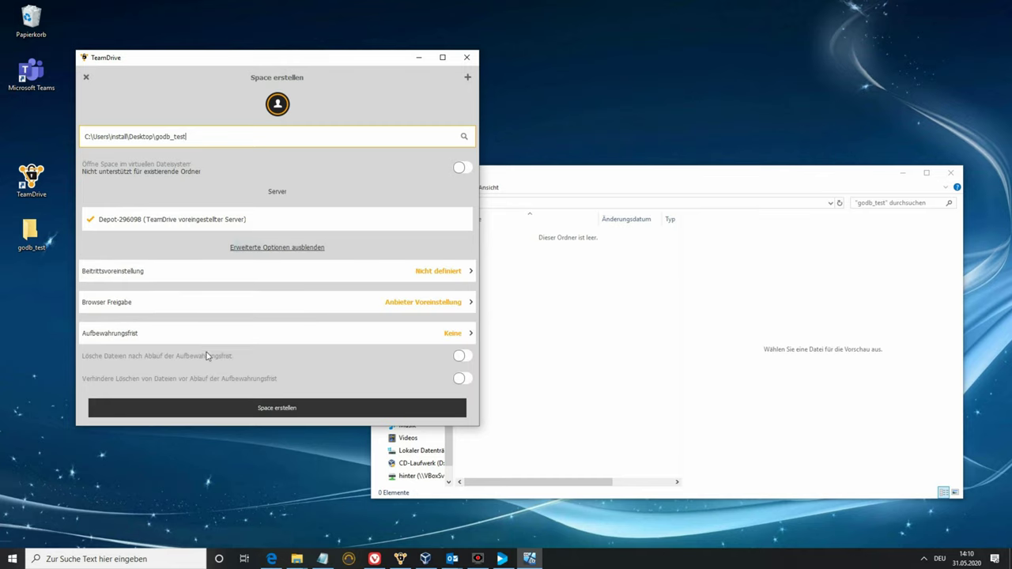
# - Set the new Space's retention period (Aufbewahrungsfrist) to 1 Monat
pyautogui.click(102, 335)
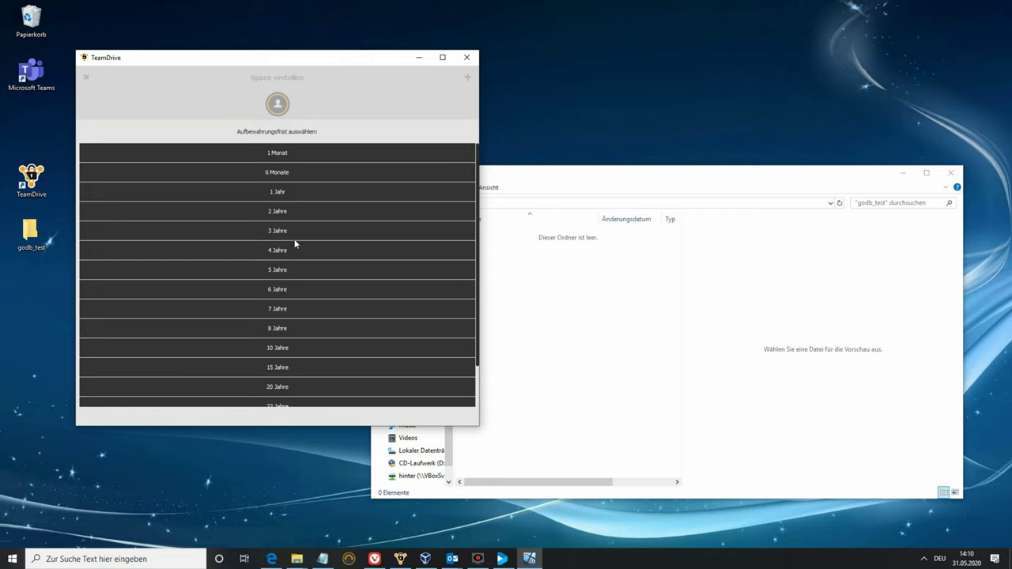
pyautogui.scroll(-2, 292, 289)
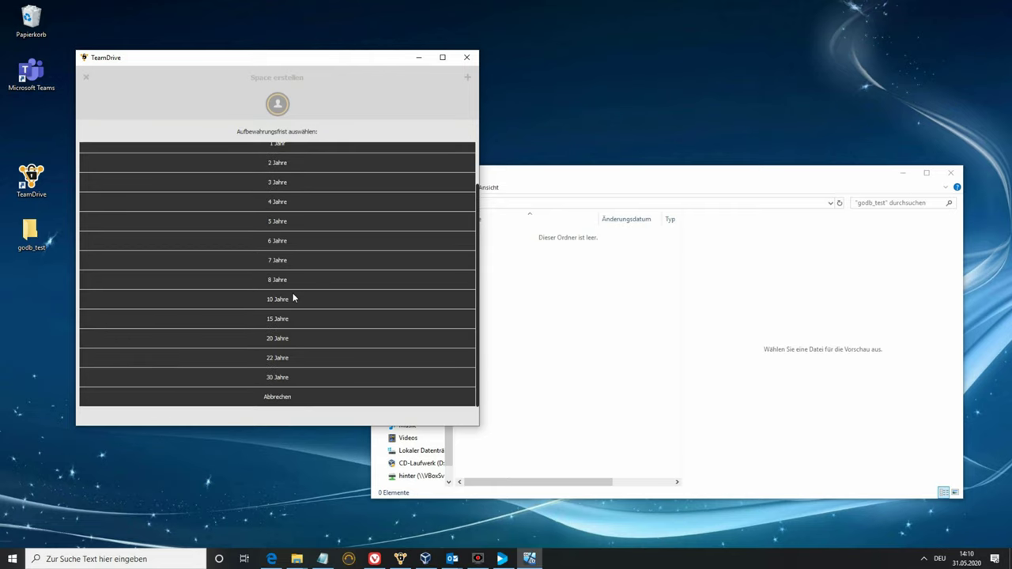
pyautogui.scroll(2, 292, 295)
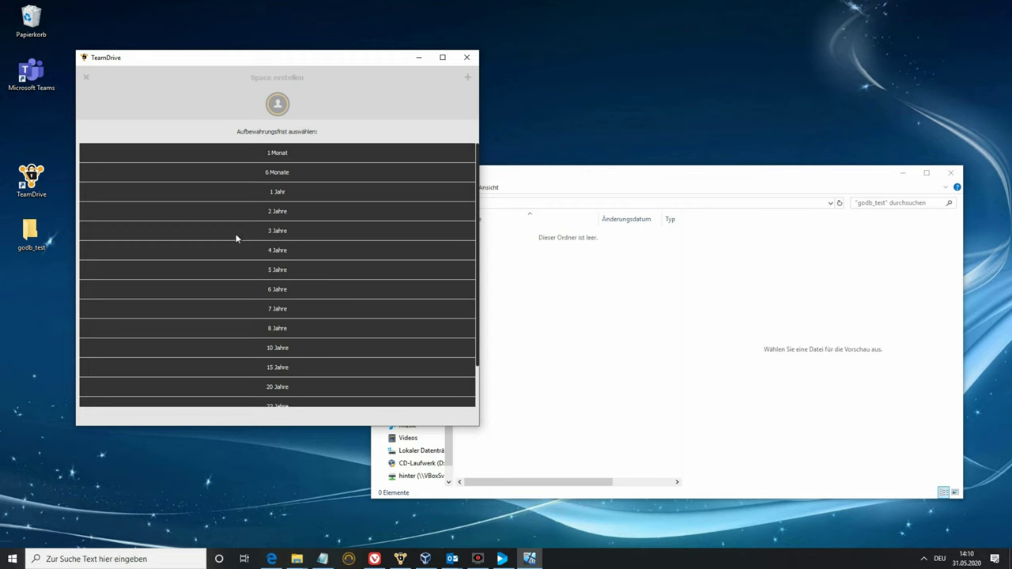
pyautogui.click(272, 153)
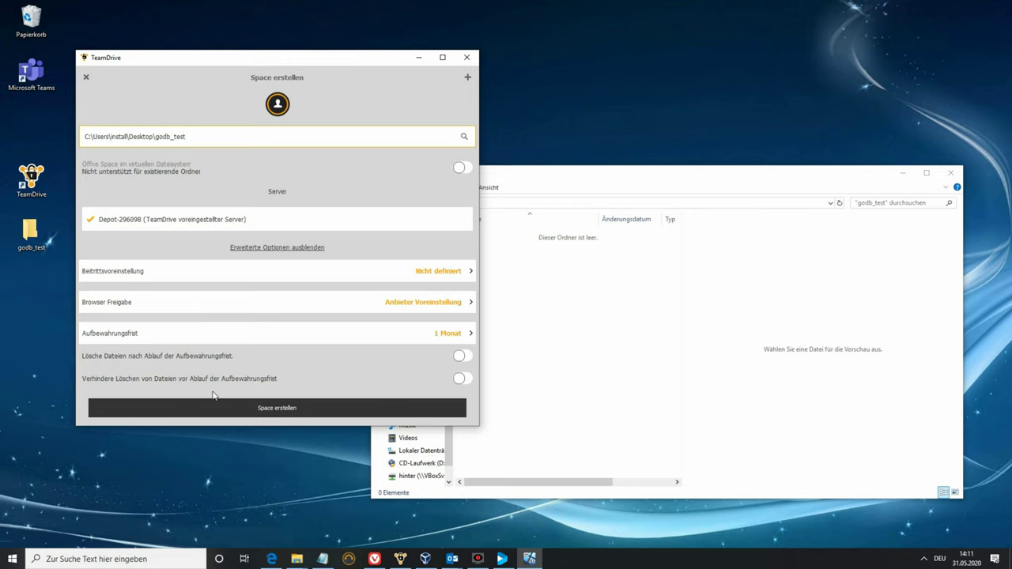
# - Create the Space with file deletion after the retention period and deletion prevention before it both enabled, and minimize TeamDrive
pyautogui.click(461, 379)
pyautogui.click(462, 358)
pyautogui.click(274, 412)
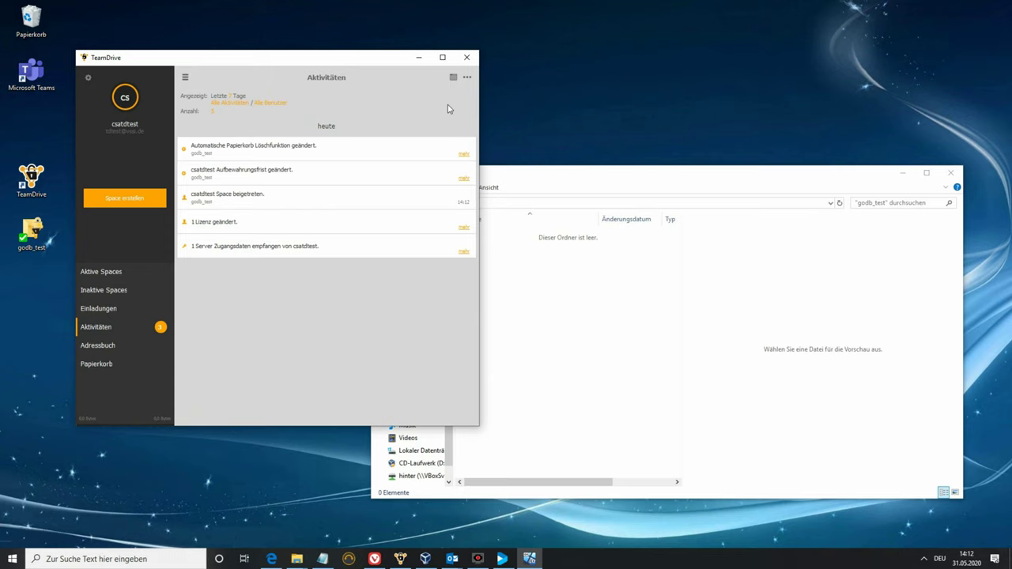
pyautogui.click(419, 59)
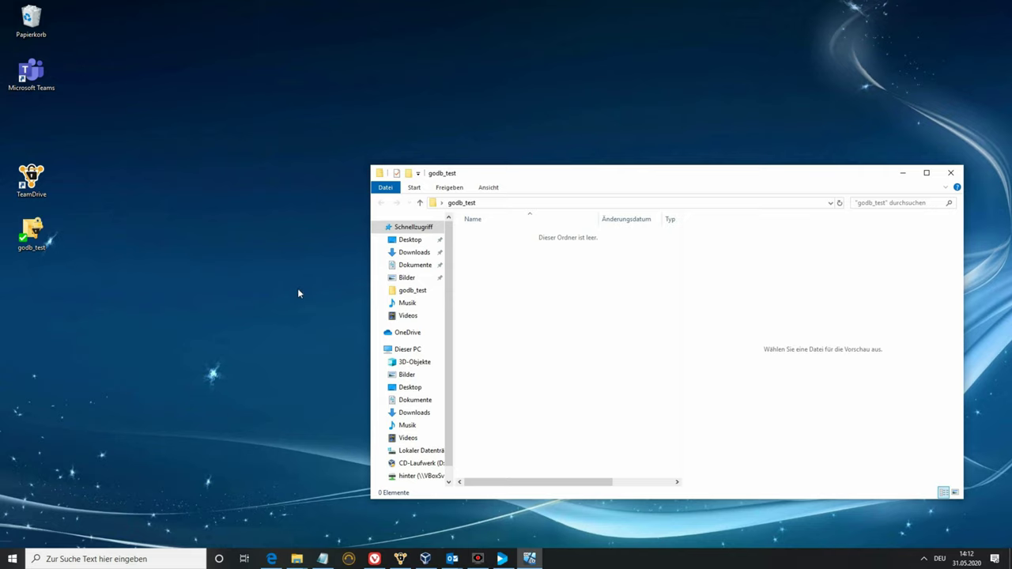
# - Create a new text document with the default name Neues Textdokument in the godb_test folder
pyautogui.rightClick(501, 271)
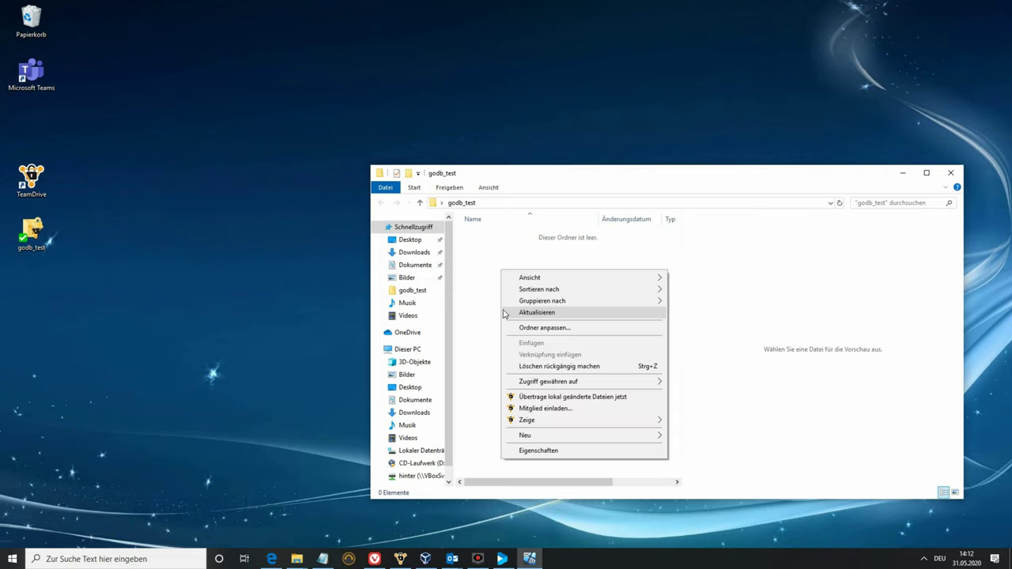
pyautogui.click(625, 435)
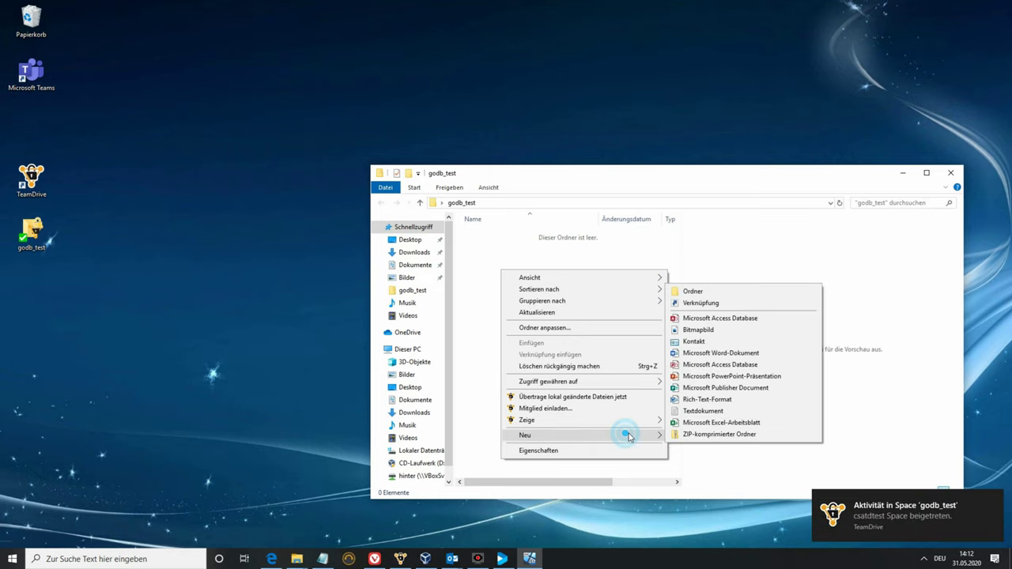
pyautogui.click(690, 411)
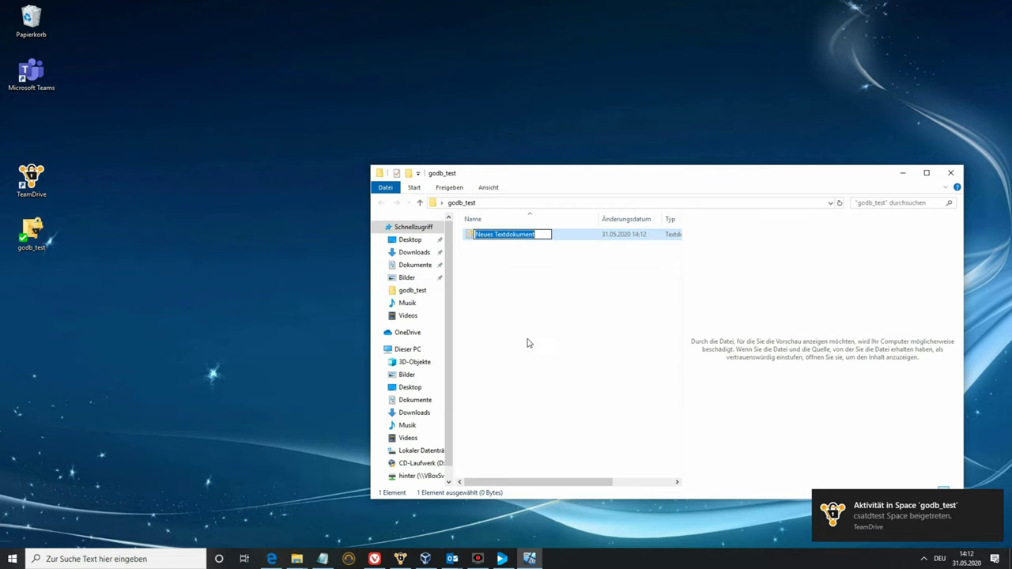
pyautogui.click(512, 314)
# - Create two new folders in godb_test, keeping the default names Neuer Ordner and Neuer Ordner (2)
pyautogui.rightClick(494, 289)
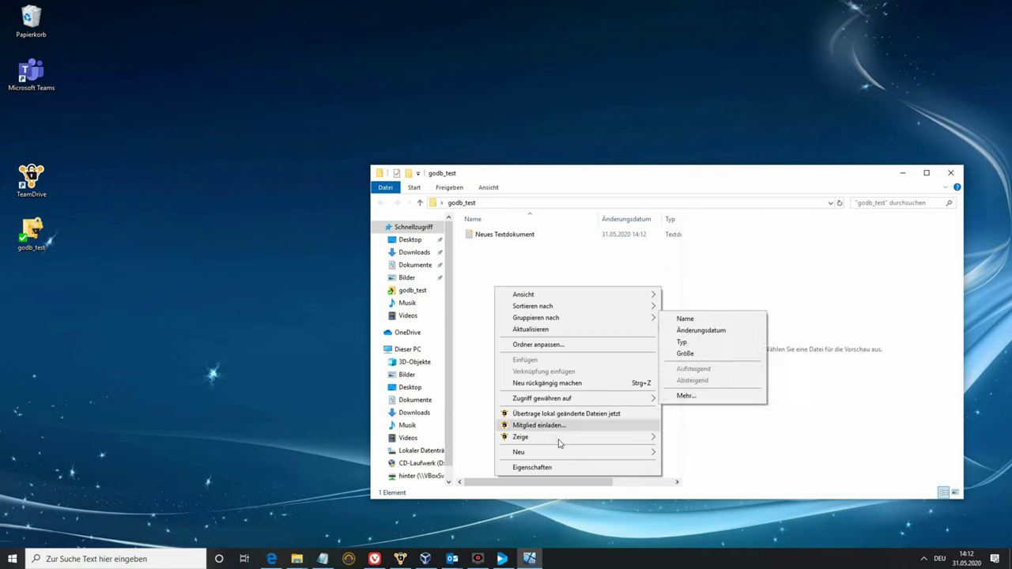
pyautogui.moveTo(599, 453)
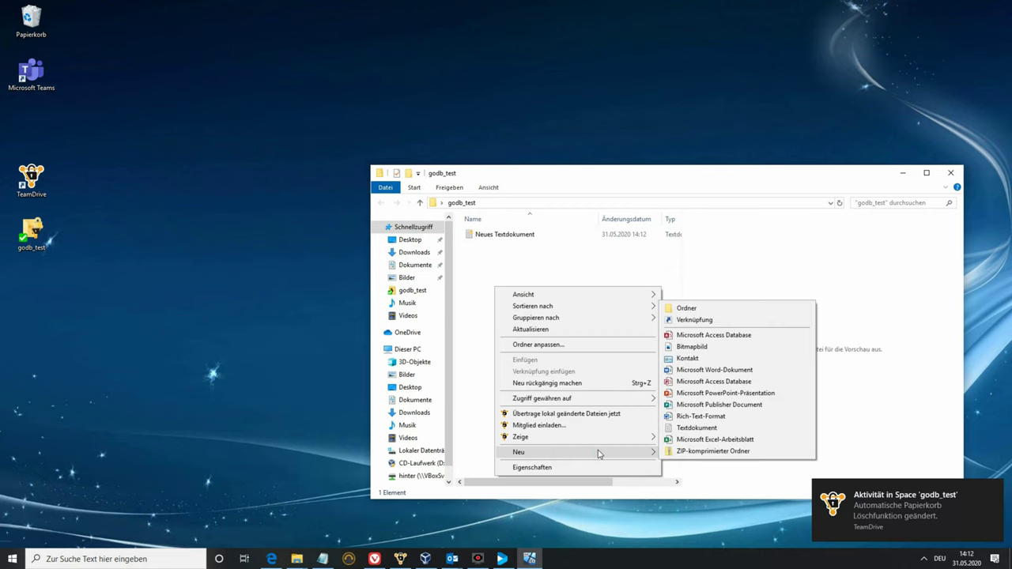
pyautogui.click(705, 308)
pyautogui.click(506, 305)
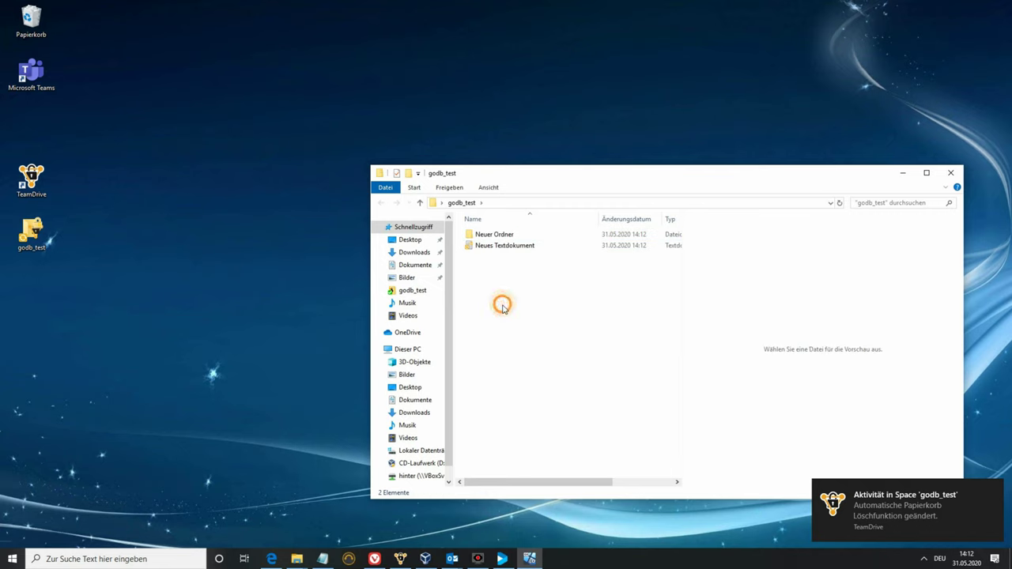
pyautogui.rightClick(502, 305)
pyautogui.moveTo(598, 470)
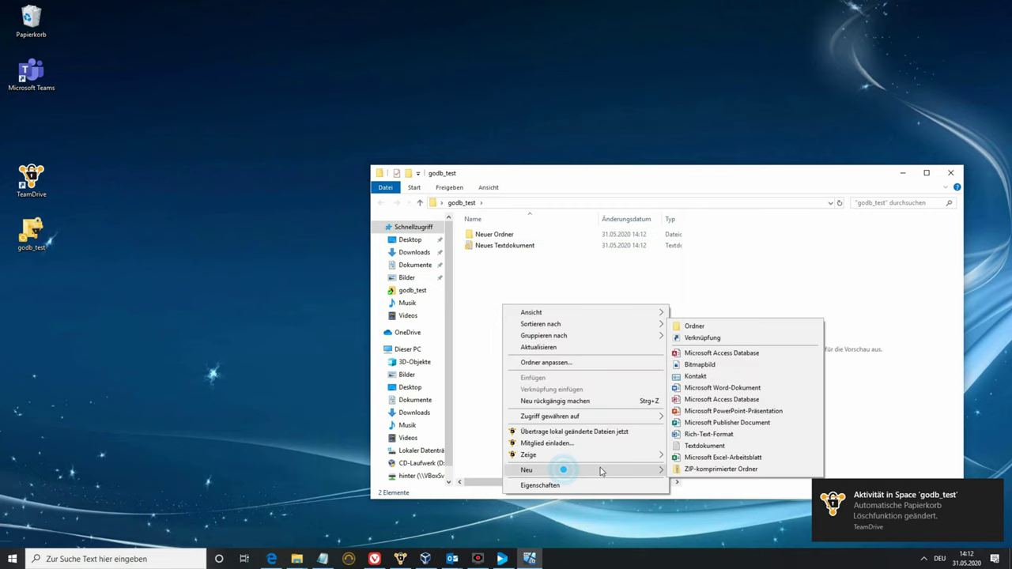
pyautogui.click(689, 326)
pyautogui.click(524, 364)
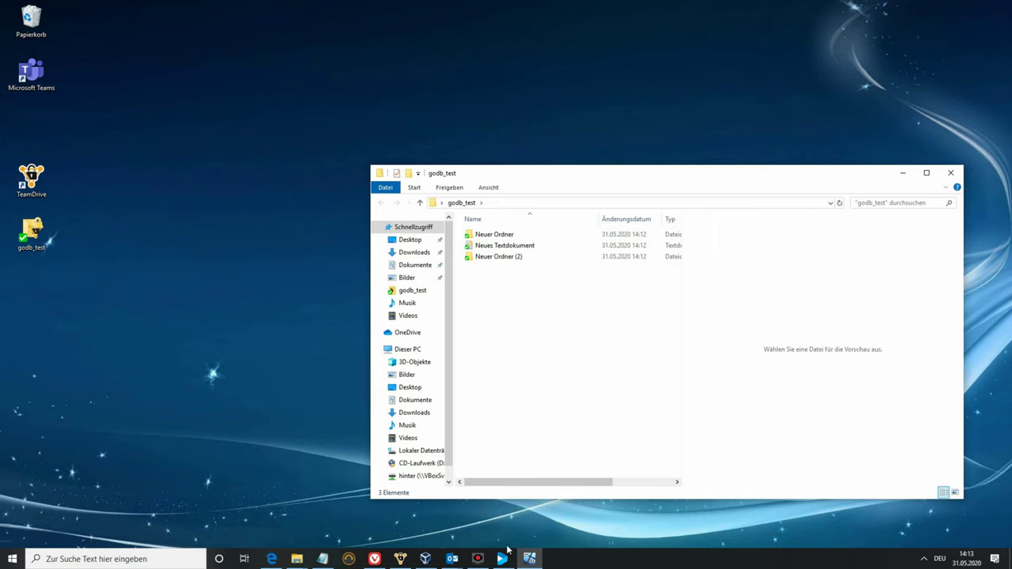
pyautogui.click(400, 559)
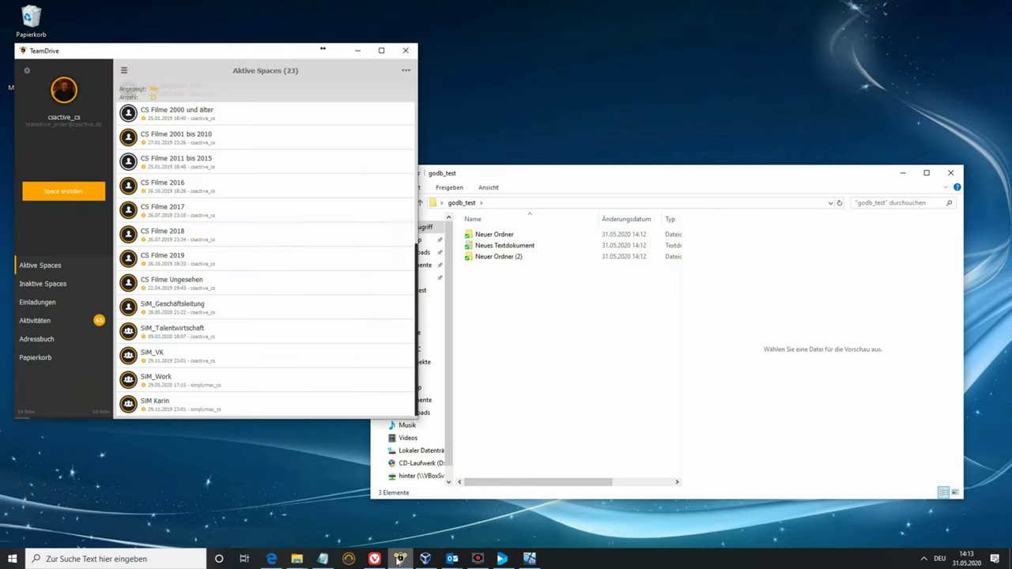
pyautogui.click(400, 559)
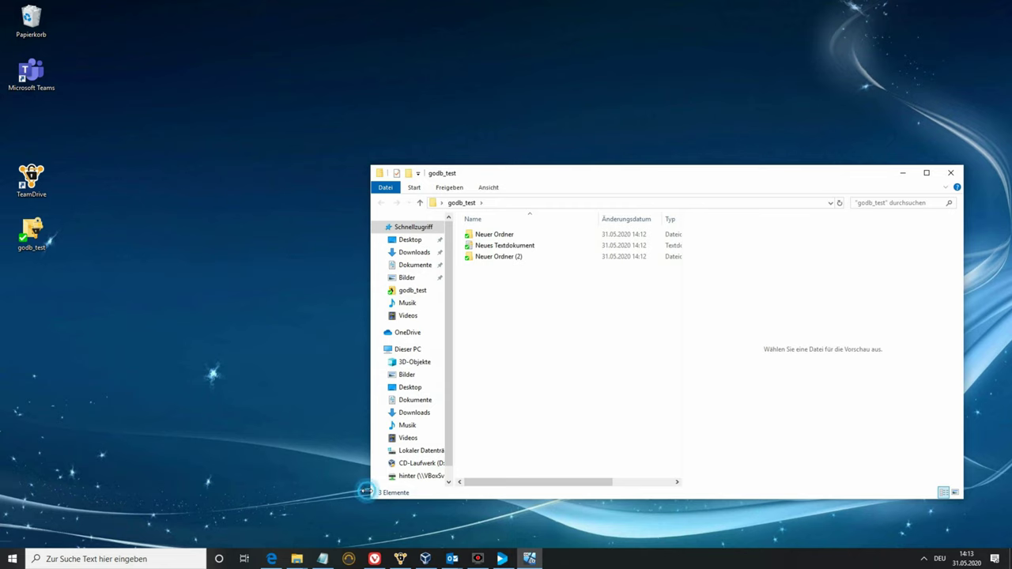
pyautogui.keyDown('ctrl'); pyautogui.click(32, 179); pyautogui.keyUp('ctrl')
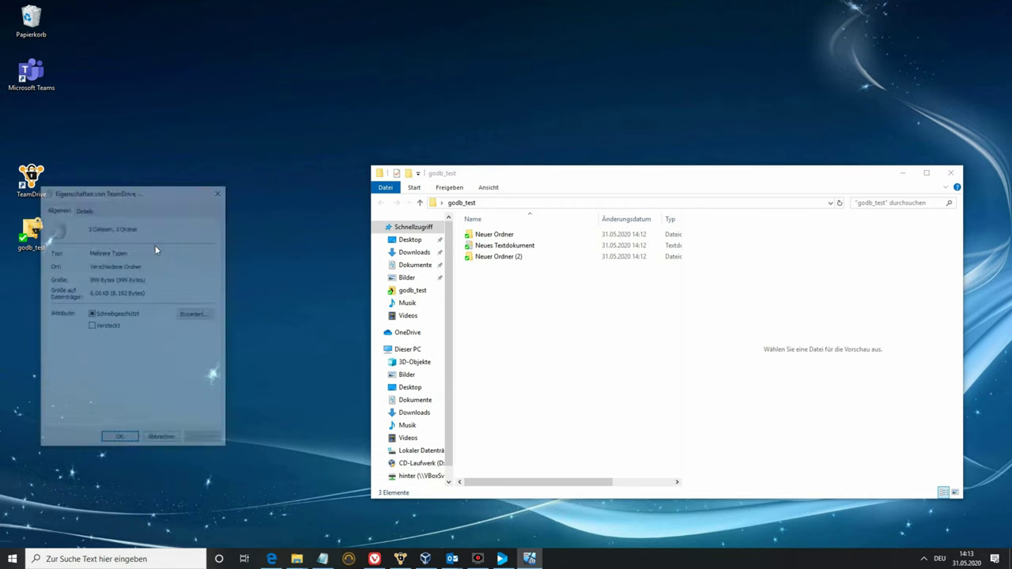
pyautogui.hotkey('alt', 'Return')
pyautogui.click(220, 190)
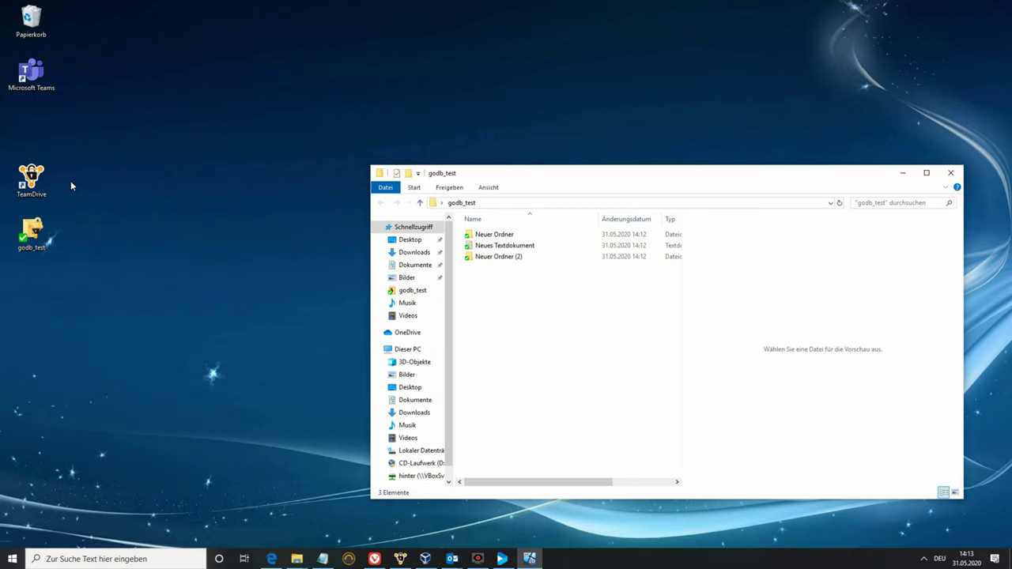
# - Open TeamDrive from its desktop shortcut and bring up the advanced settings of the active Space godb_test
pyautogui.rightClick(31, 177)
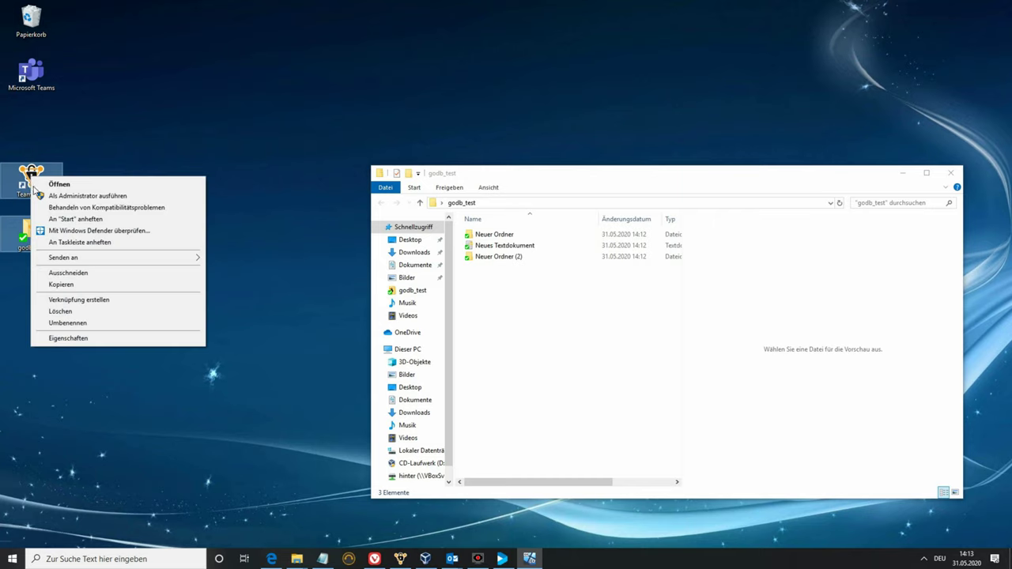
pyautogui.click(59, 185)
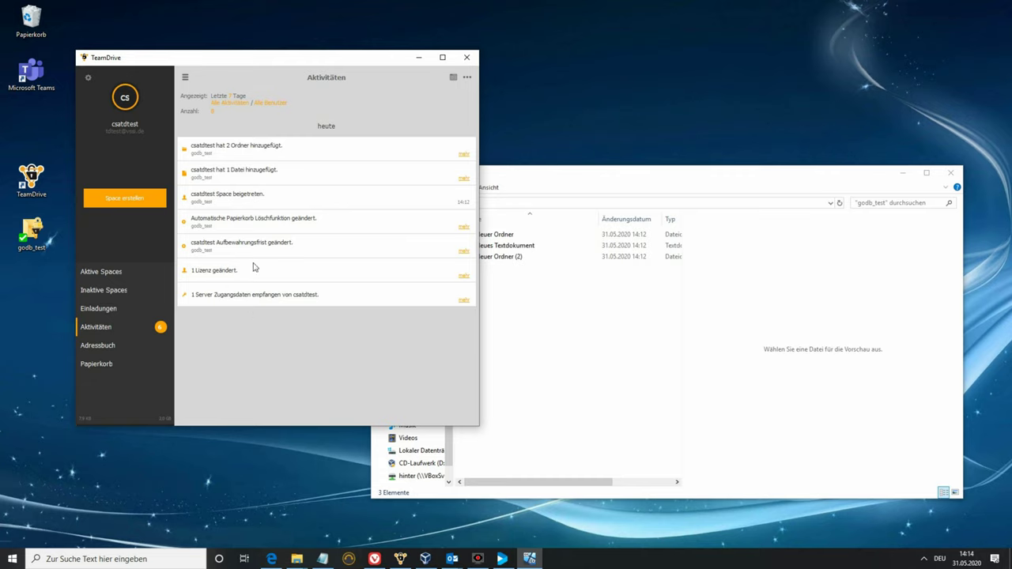
pyautogui.click(100, 272)
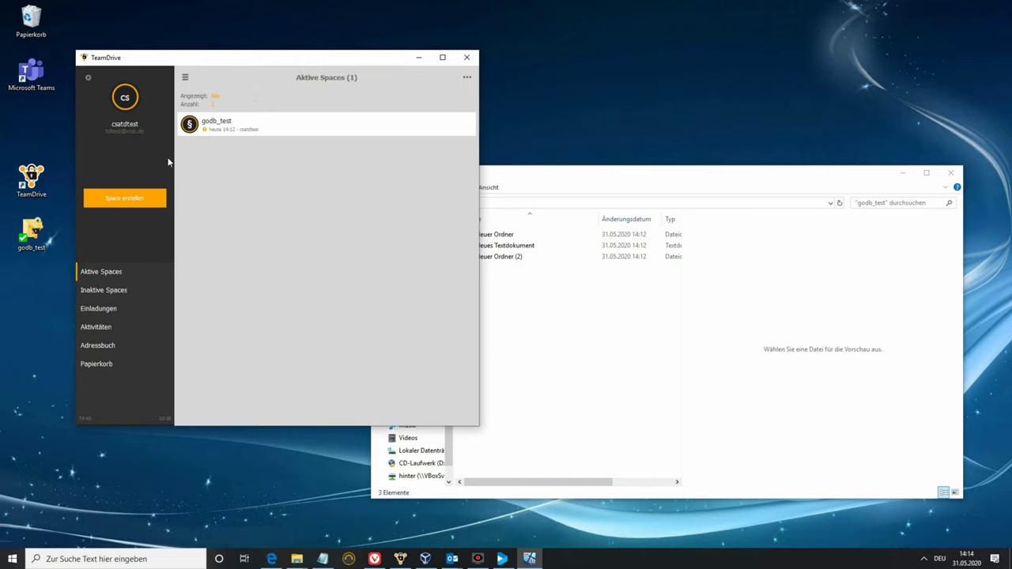
pyautogui.click(442, 124)
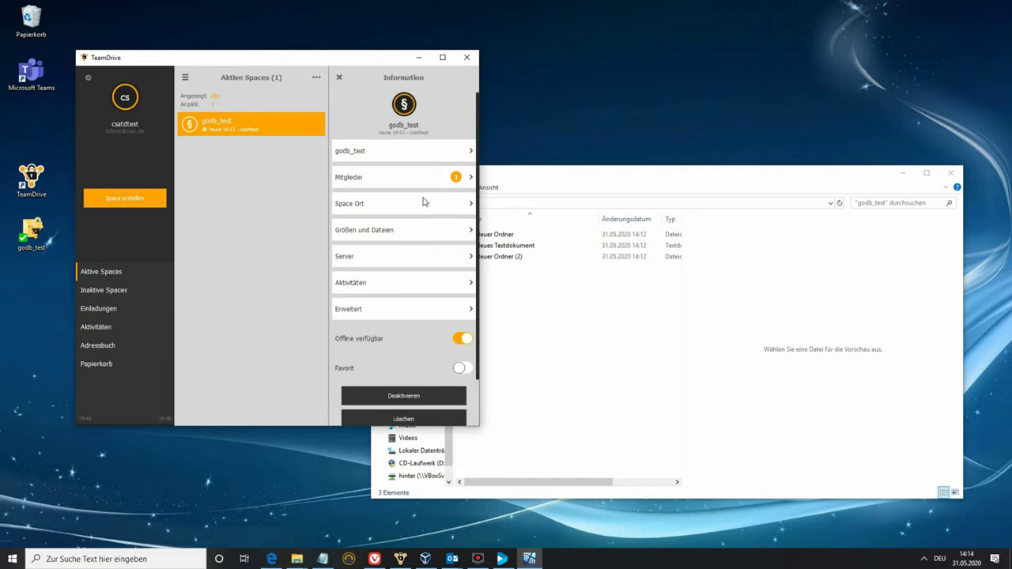
pyautogui.click(349, 310)
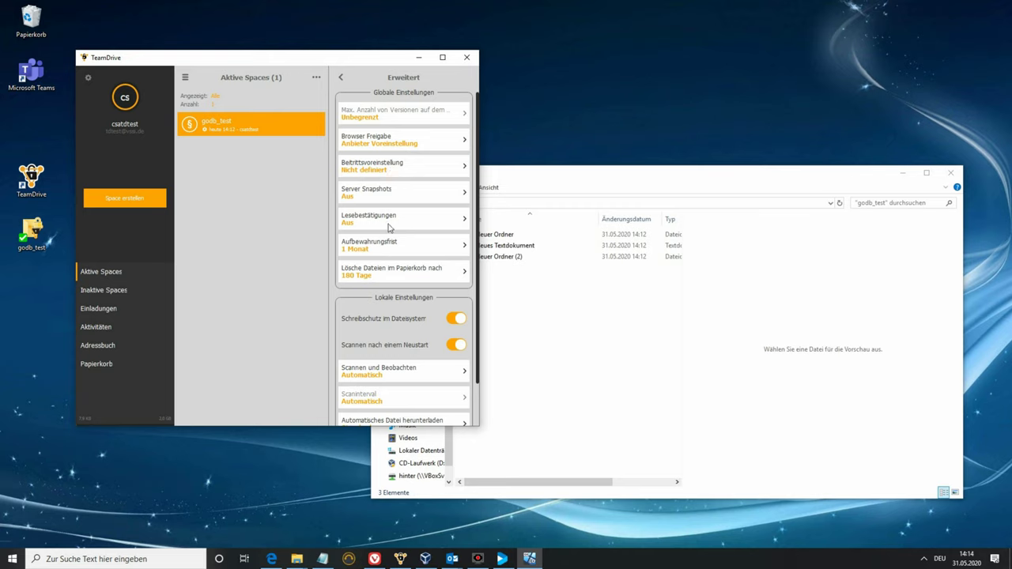
# - Examine the Space's retention configuration and the selectable retention periods, and return to the advanced settings
pyautogui.click(361, 249)
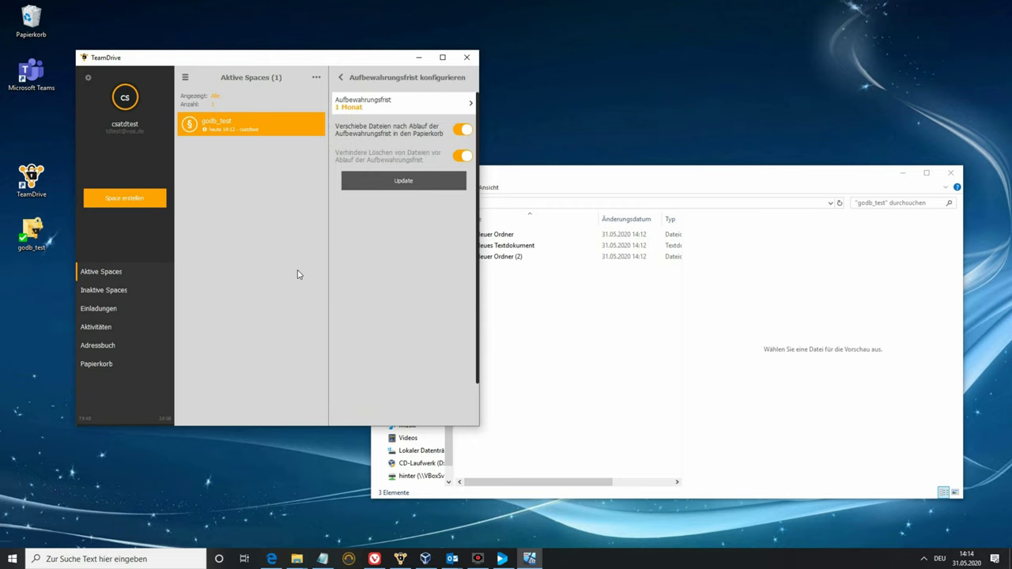
pyautogui.click(356, 103)
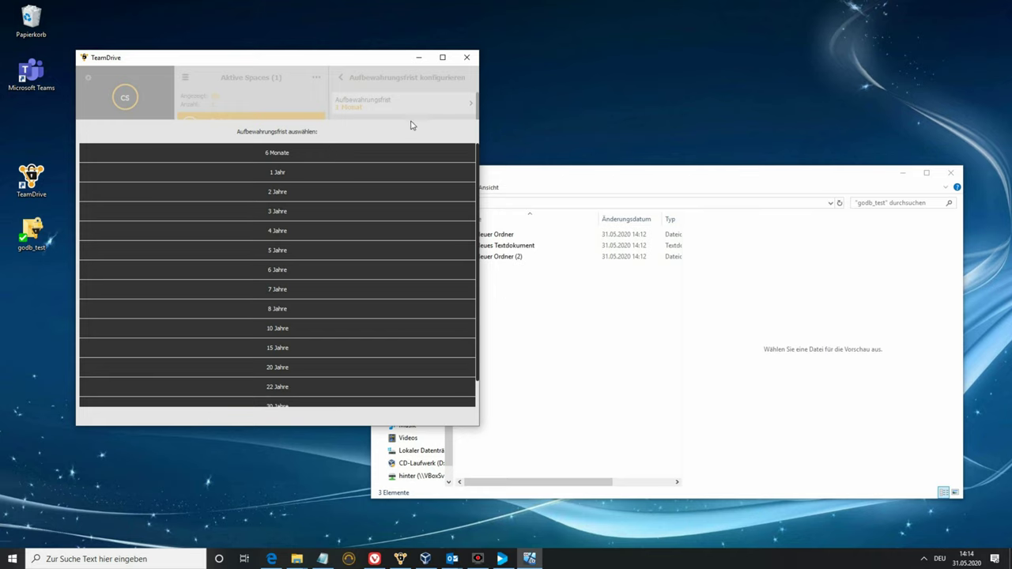
pyautogui.click(378, 85)
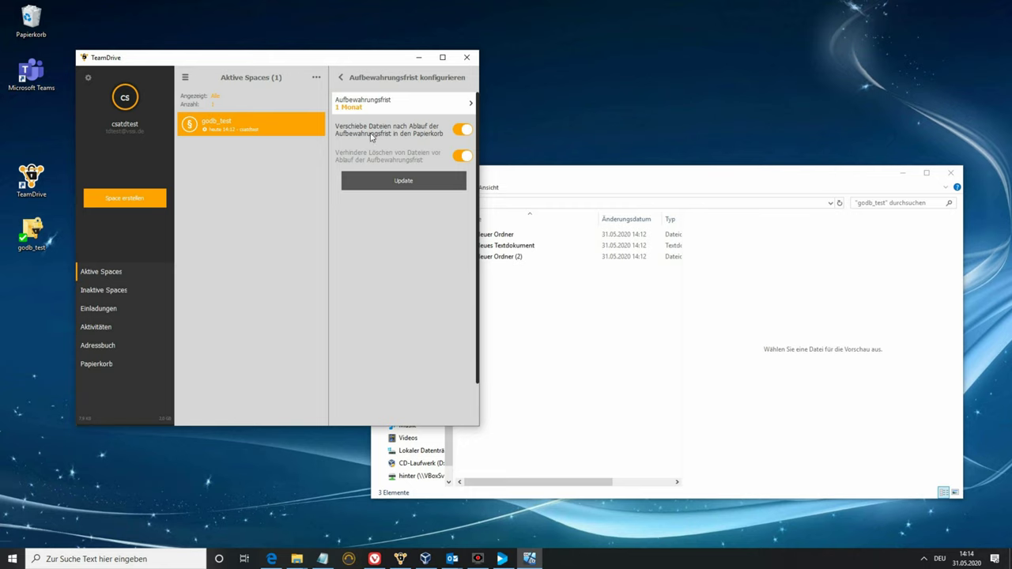
pyautogui.click(341, 79)
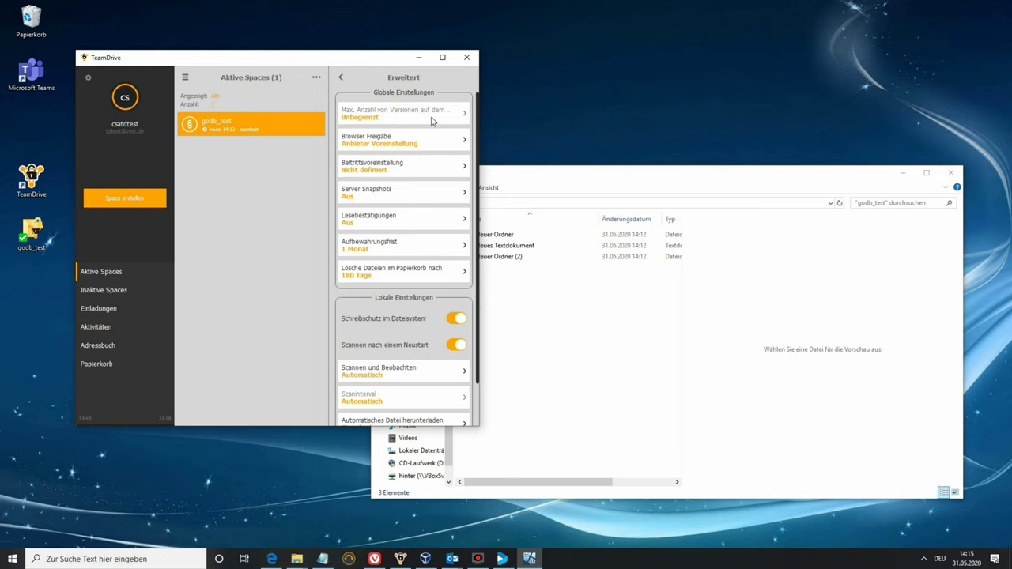
# - Display the file versions of Neues Textdokument in TeamDrive from the godb_test folder
pyautogui.click(521, 332)
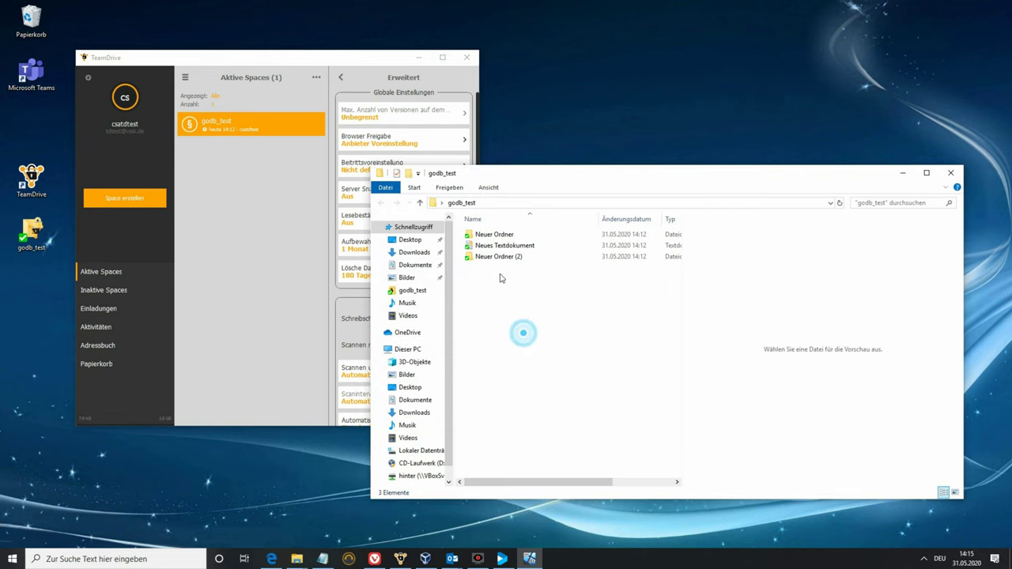
pyautogui.click(494, 246)
pyautogui.rightClick(495, 246)
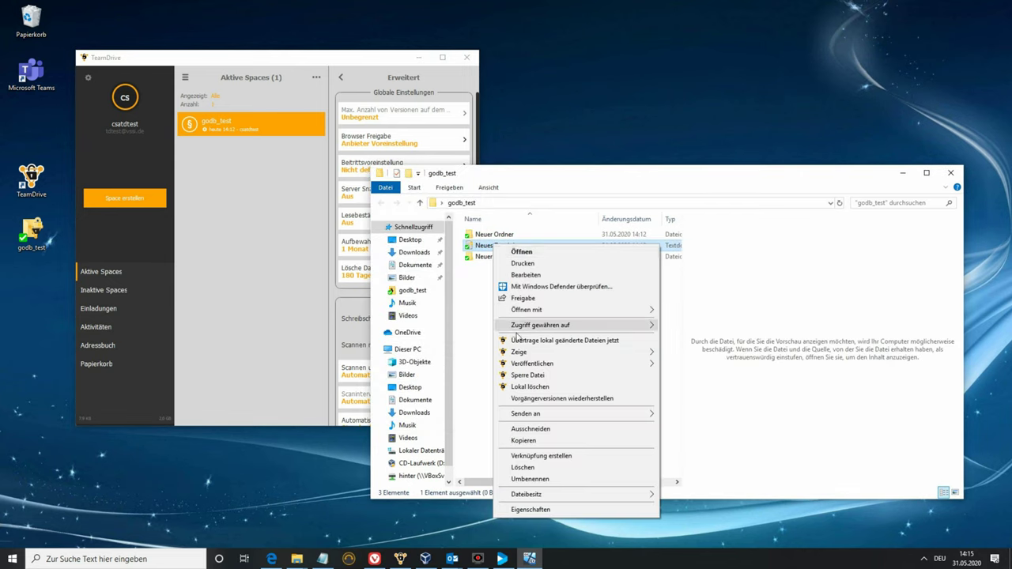
pyautogui.moveTo(566, 352)
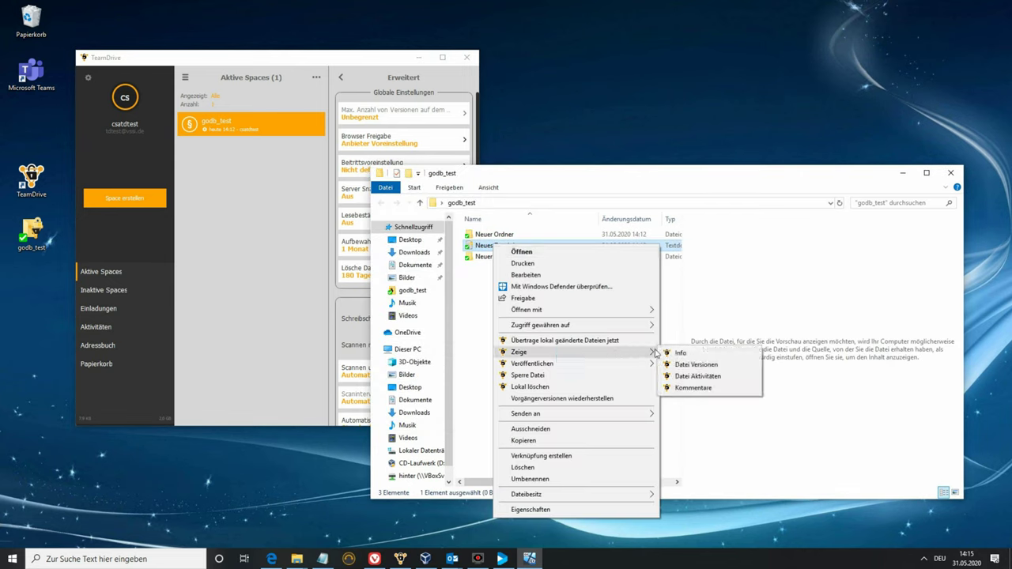
pyautogui.click(698, 364)
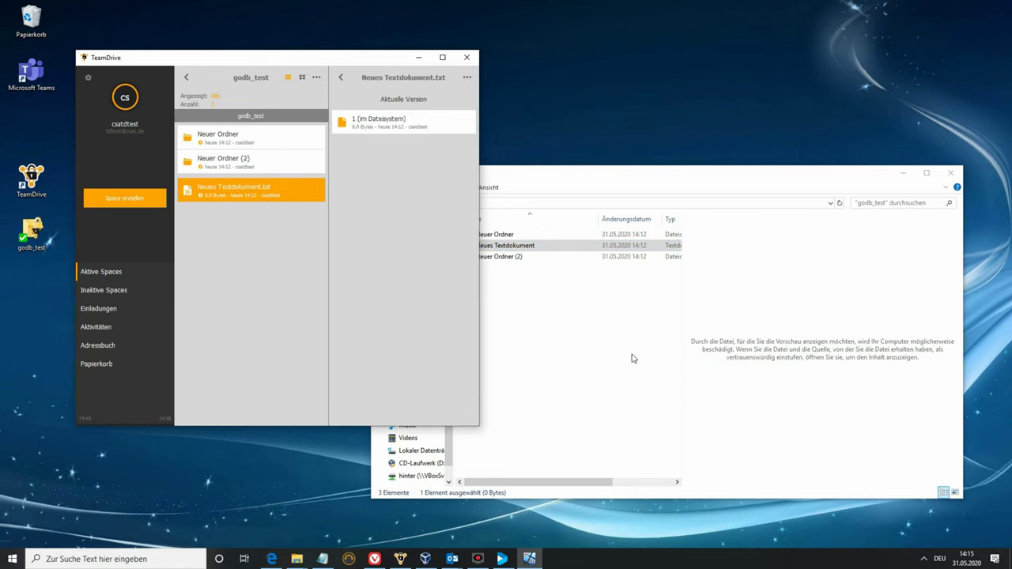
pyautogui.moveTo(365, 131)
# - Edit Neues Textdokument in the godb_test folder by adding the text "hjhjhjkjk", then save and close it
pyautogui.click(547, 322)
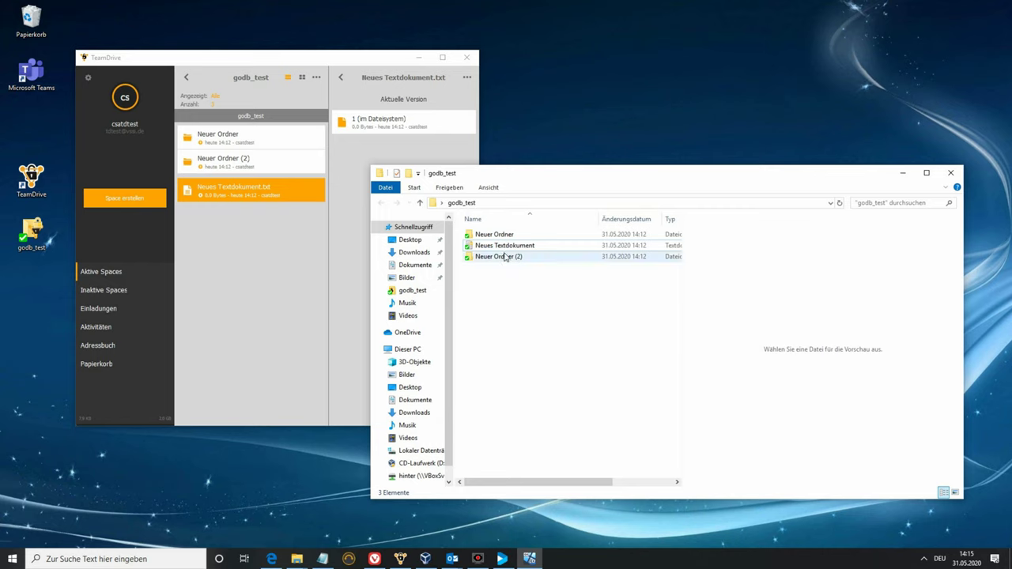
pyautogui.click(502, 246)
pyautogui.rightClick(503, 247)
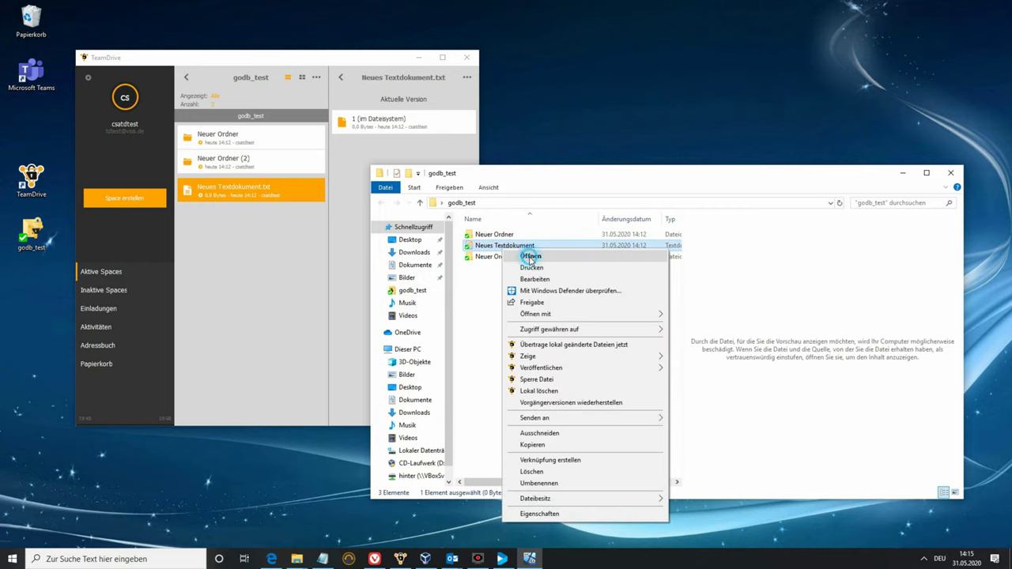
pyautogui.click(531, 257)
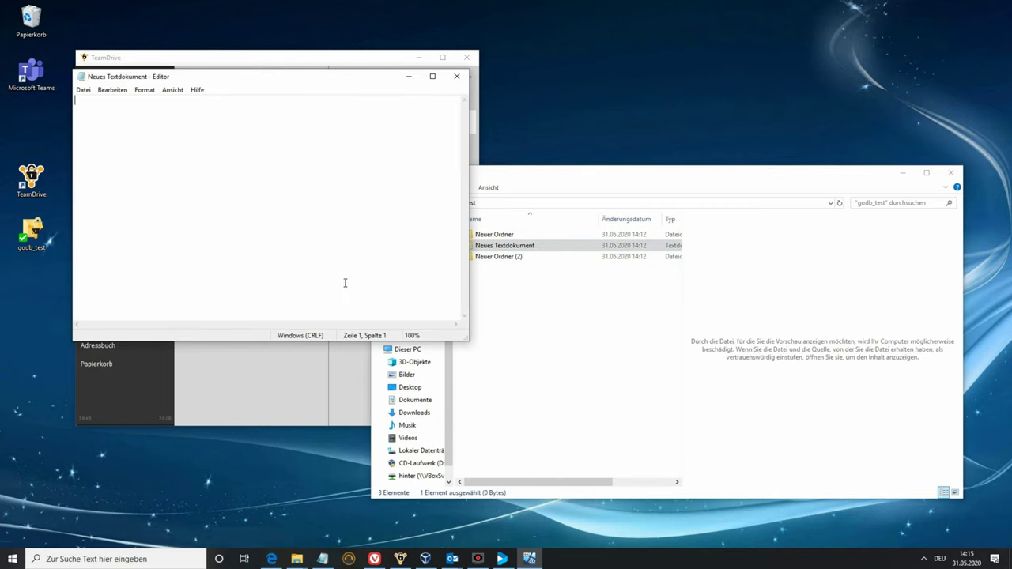
pyautogui.write('hjhjhjkjk')
pyautogui.click(456, 76)
pyautogui.click(456, 289)
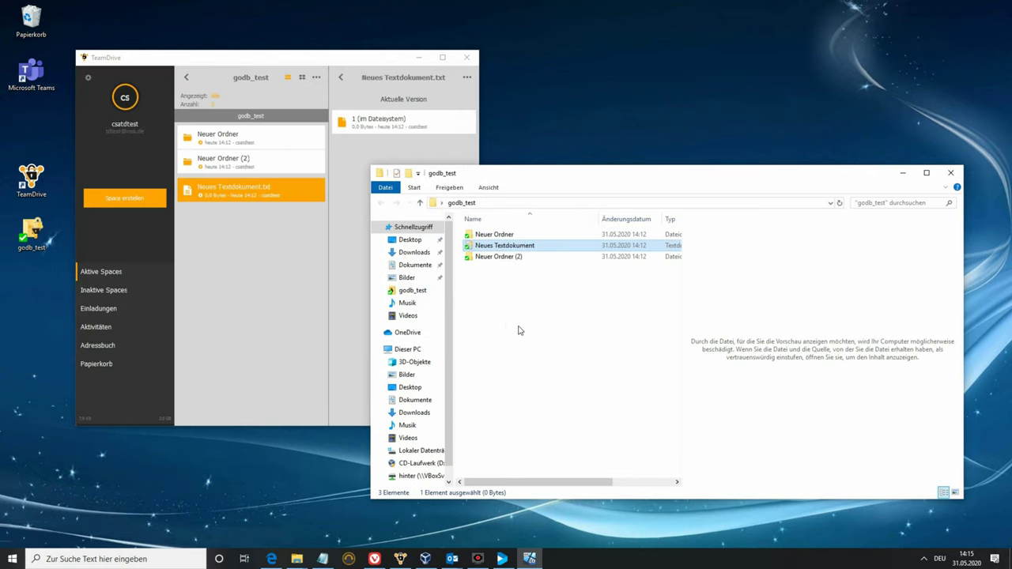
pyautogui.click(510, 327)
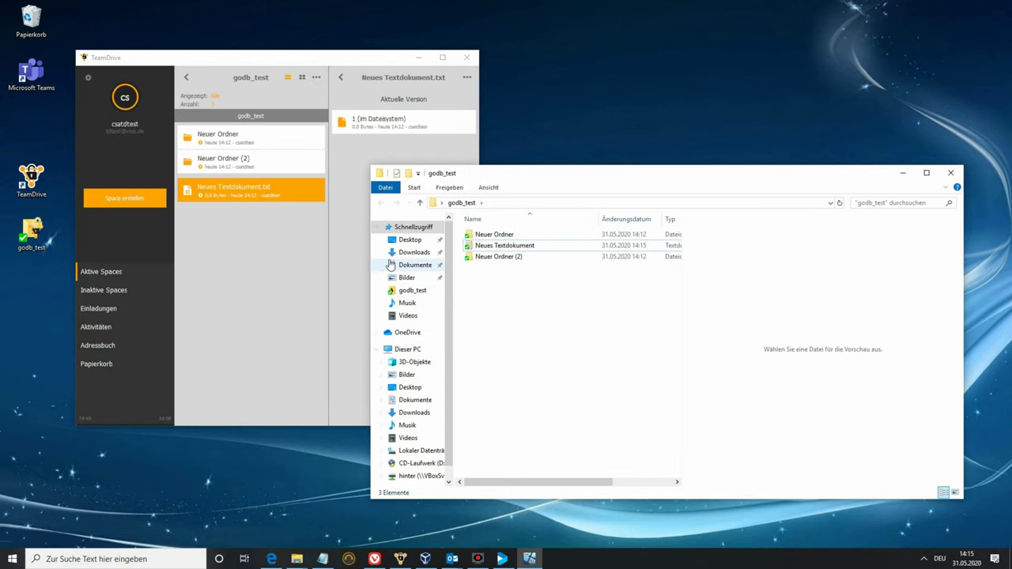
# - Examine the current and earlier versions of Neues Textdokument.txt in TeamDrive and the actions offered for the current version
pyautogui.click(347, 256)
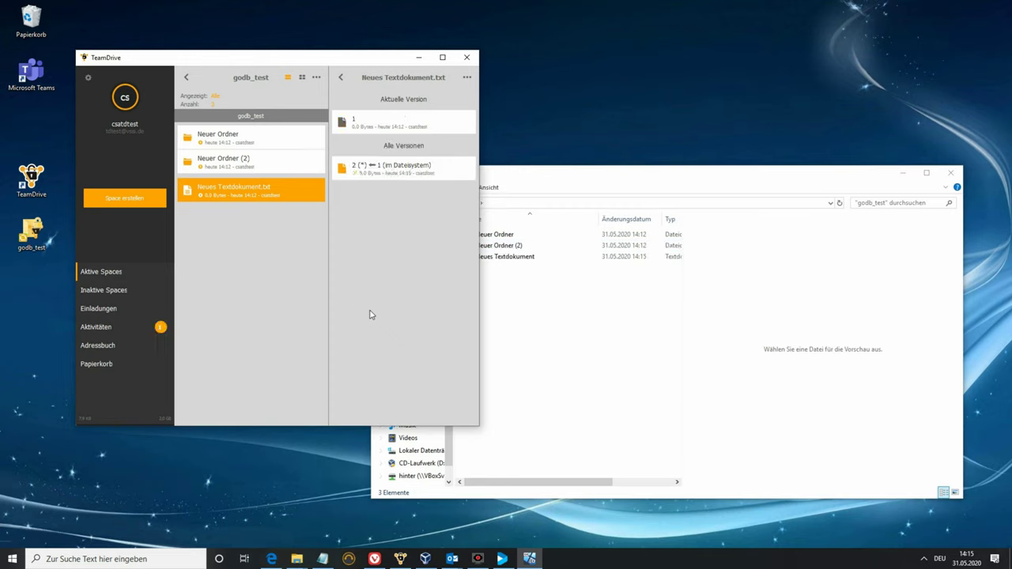
pyautogui.moveTo(438, 126)
pyautogui.moveTo(366, 170)
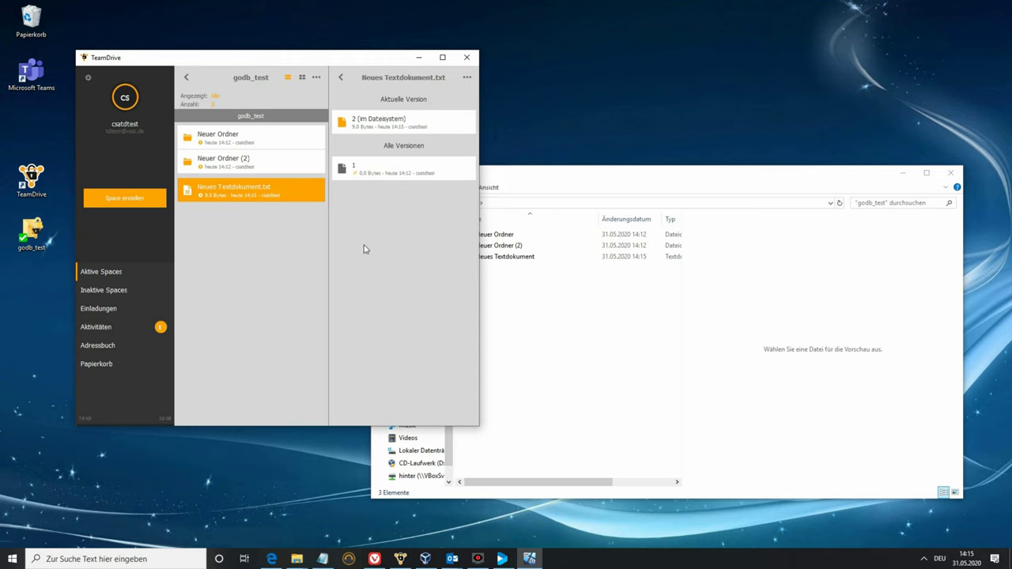
pyautogui.moveTo(360, 119)
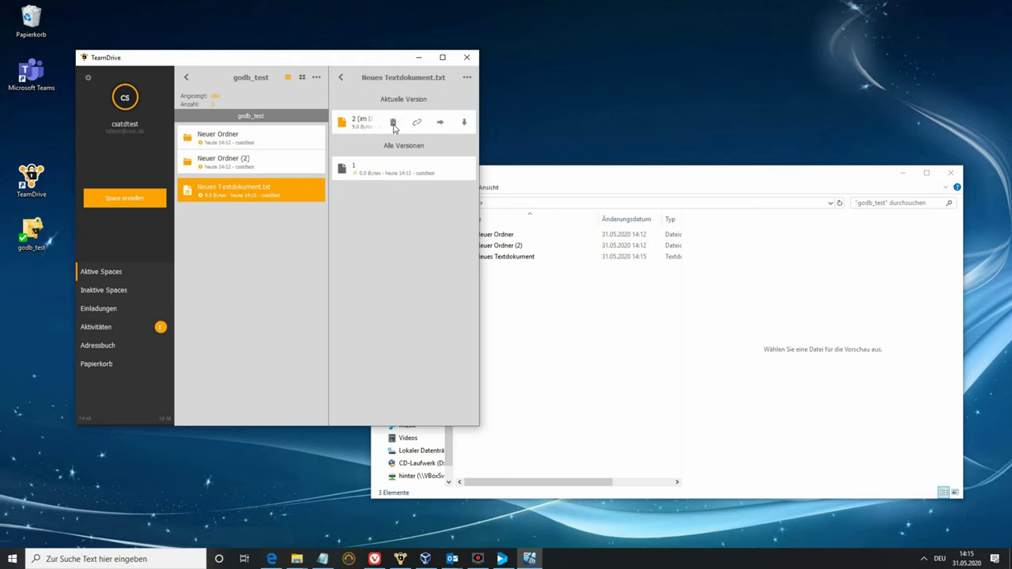
# - Delete Neues Textdokument from the godb_test folder in the file explorer
pyautogui.click(519, 322)
pyautogui.click(498, 257)
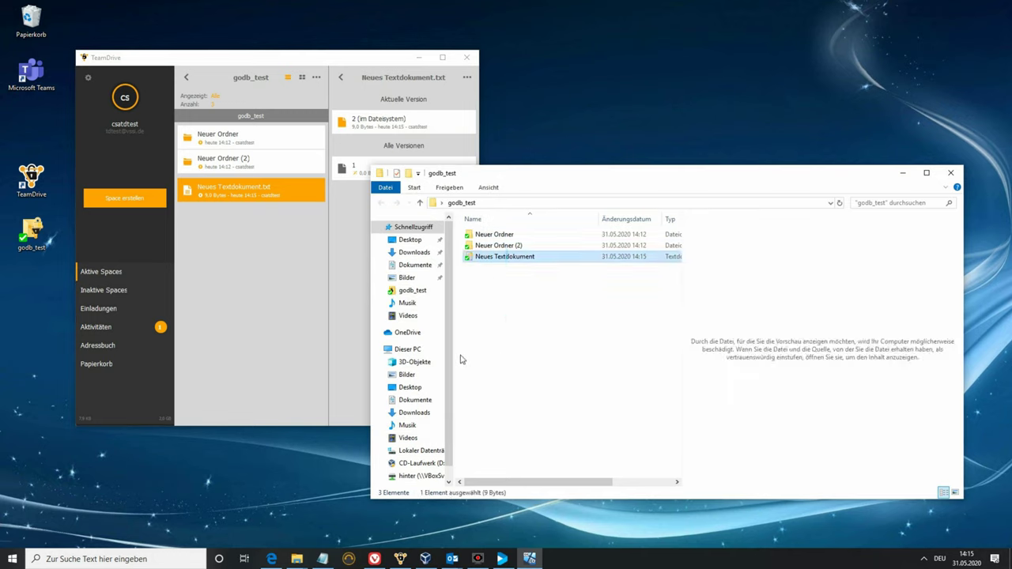
pyautogui.press('Delete')
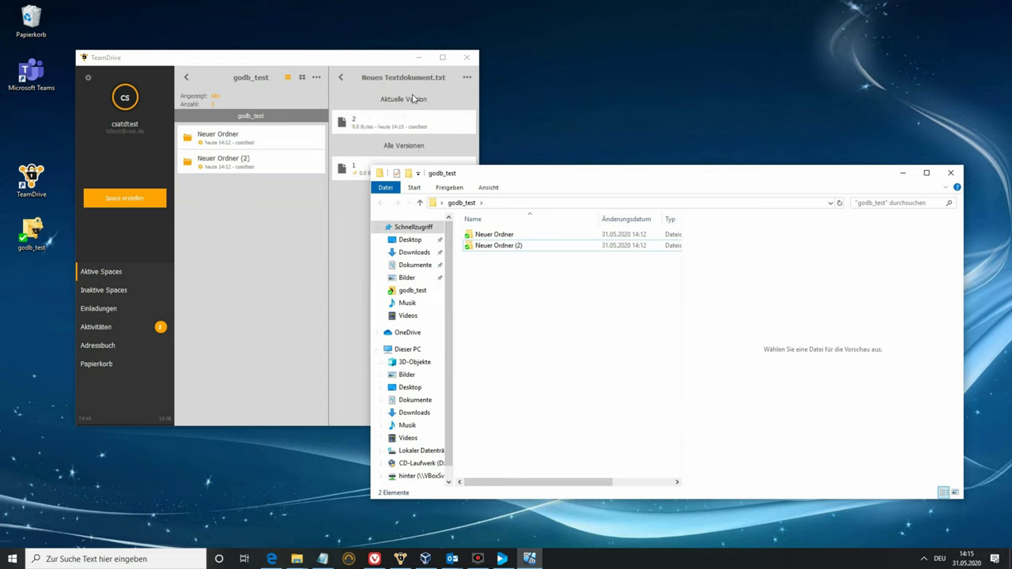
# - Try to permanently delete Neues Textdokument.txt from godb_test's TeamDrive trash and return to the trash overview
pyautogui.click(97, 364)
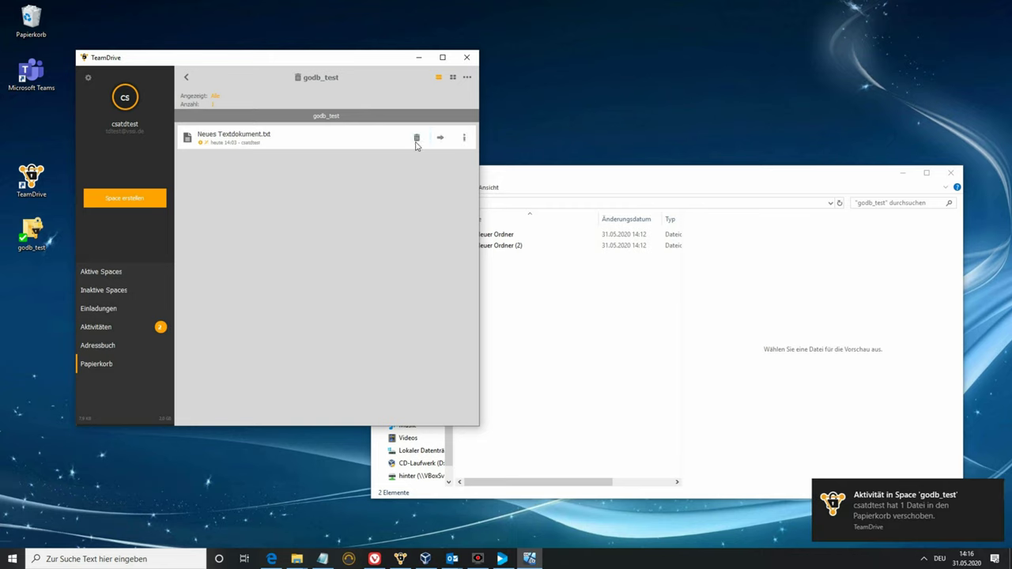
pyautogui.click(416, 139)
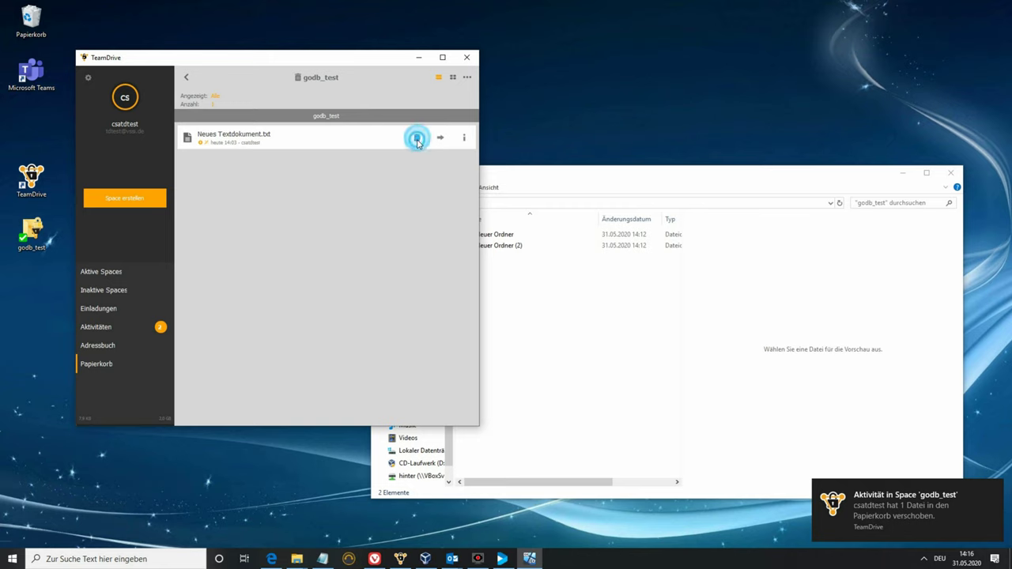
pyautogui.click(188, 79)
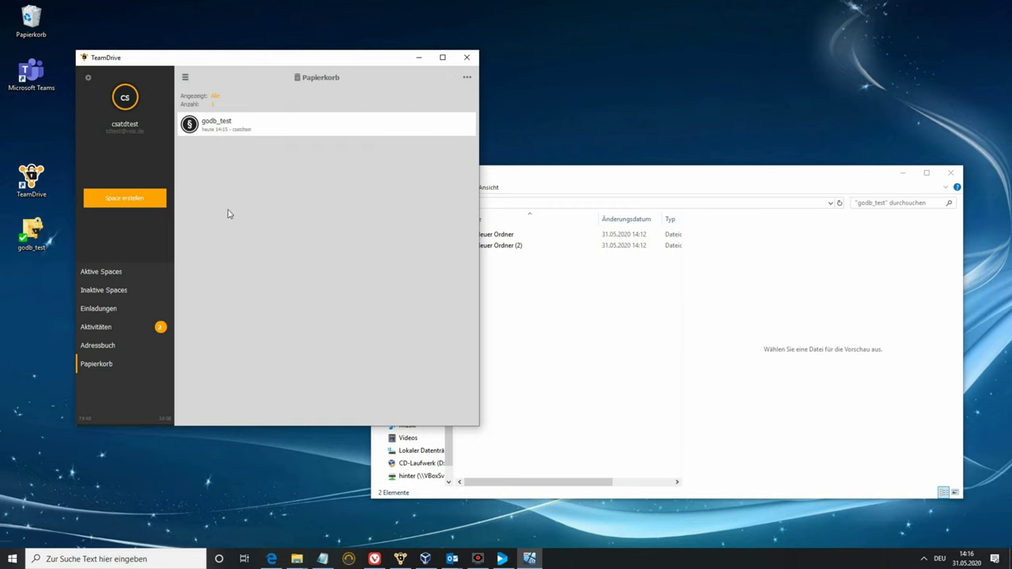
# - Try to empty the trash of the Space godb_test, authorising it with the user password, and check the Space's trash contents
pyautogui.click(441, 127)
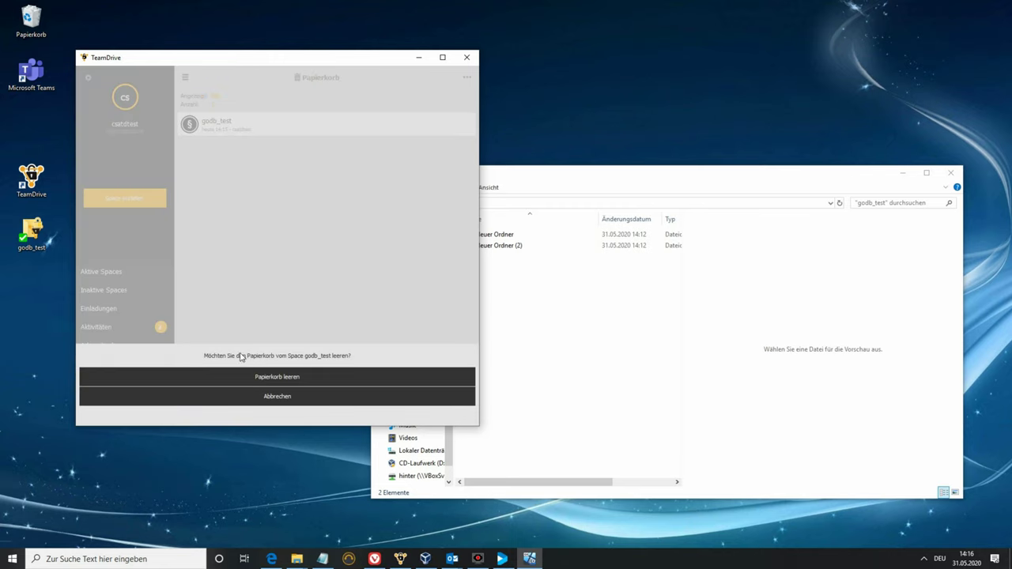
pyautogui.click(251, 376)
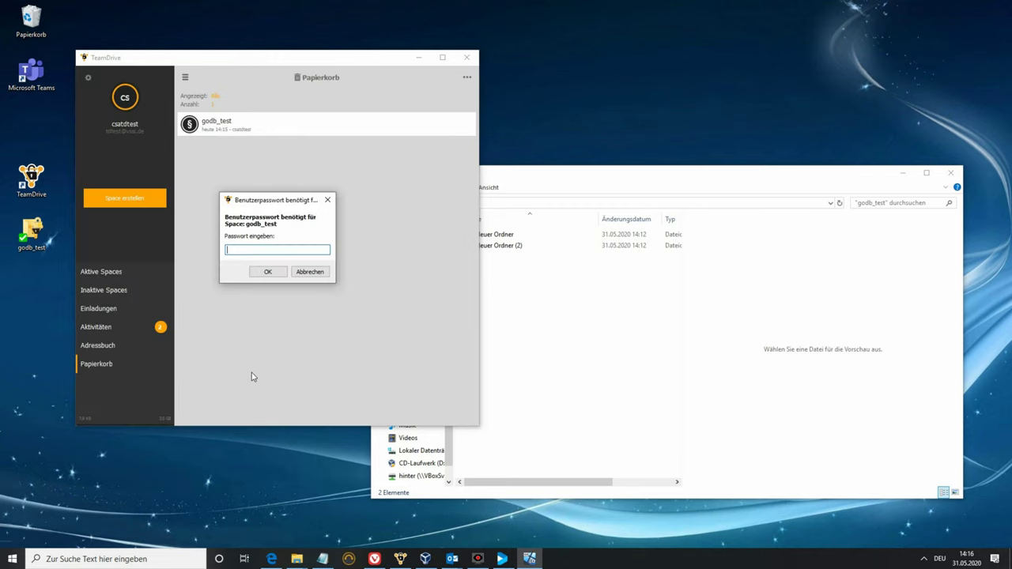
pyautogui.write('•••••••••••')
pyautogui.click(259, 276)
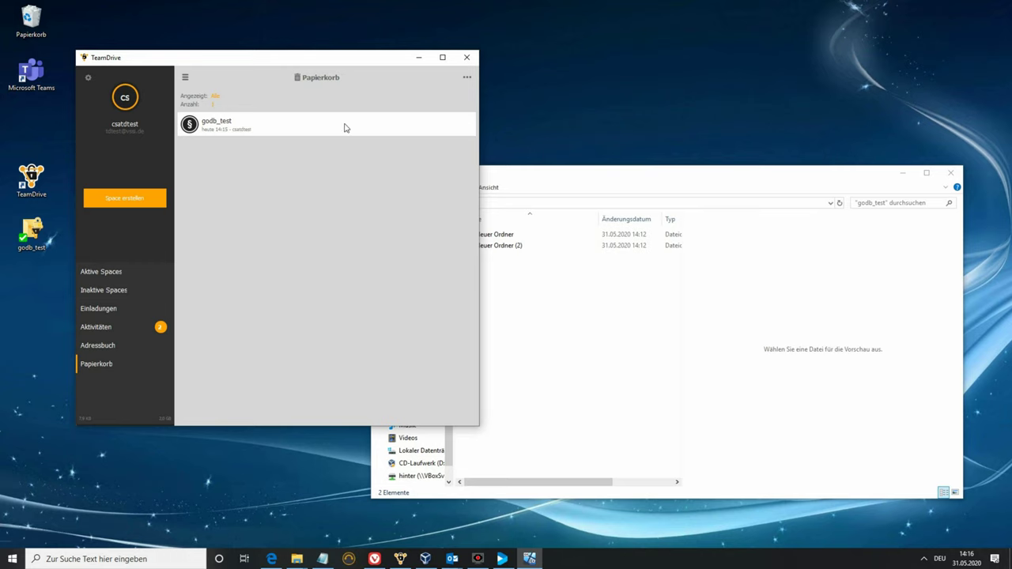
pyautogui.click(244, 124)
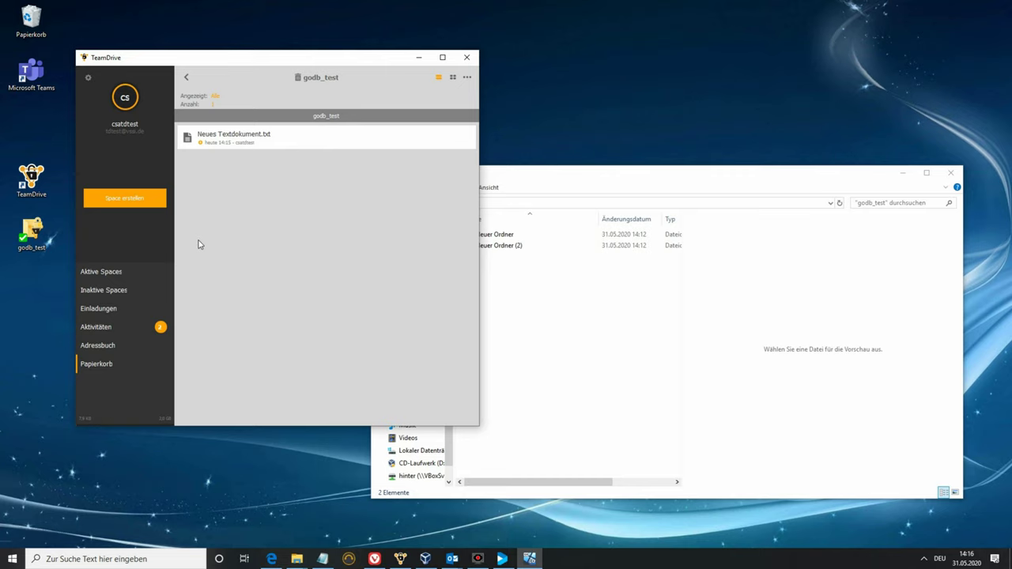
# - Set the active Space godb_test to delete files in the trash after 30 days in its advanced settings
pyautogui.click(103, 273)
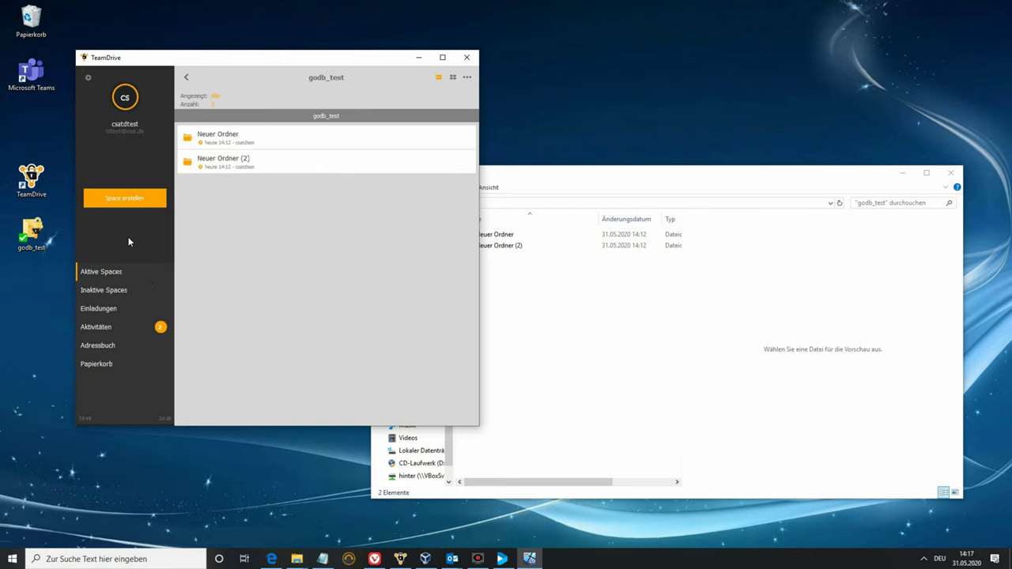
pyautogui.click(187, 76)
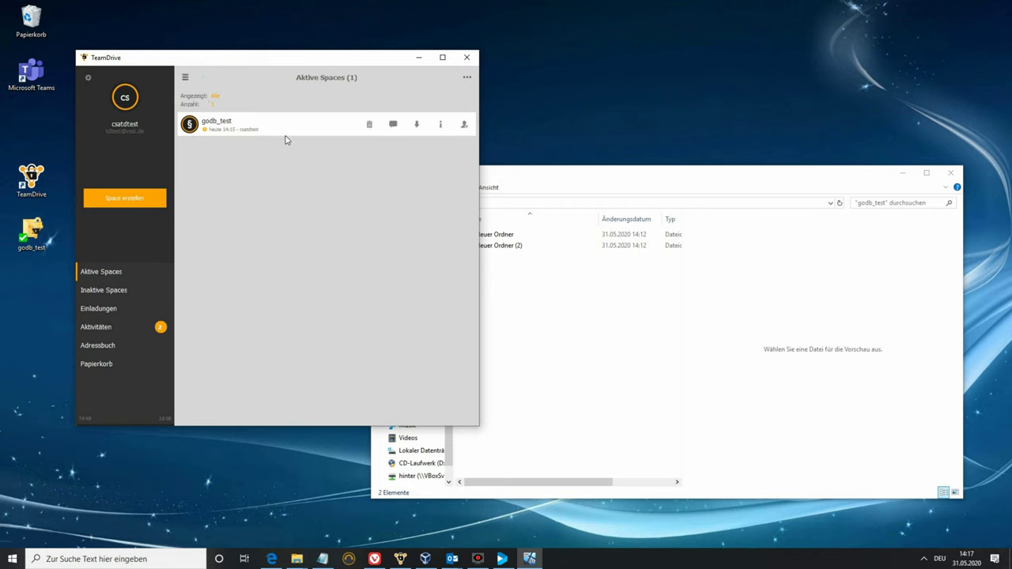
pyautogui.click(440, 124)
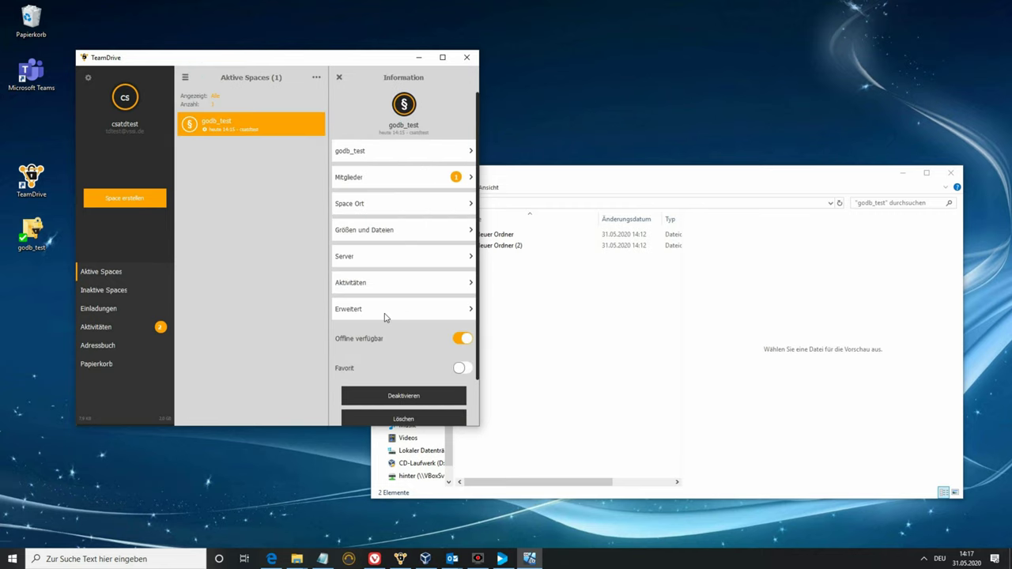
pyautogui.click(340, 308)
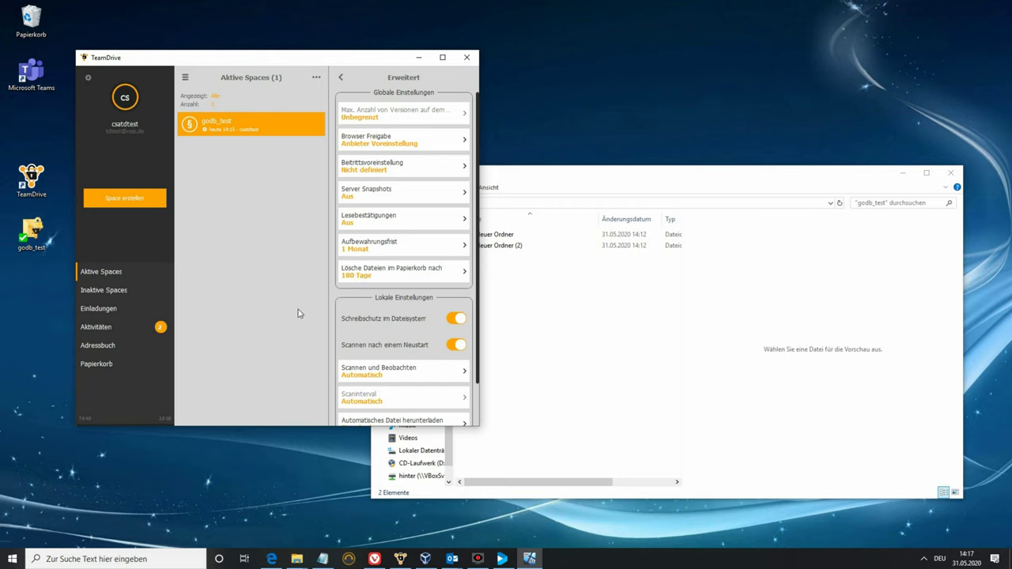
pyautogui.click(357, 278)
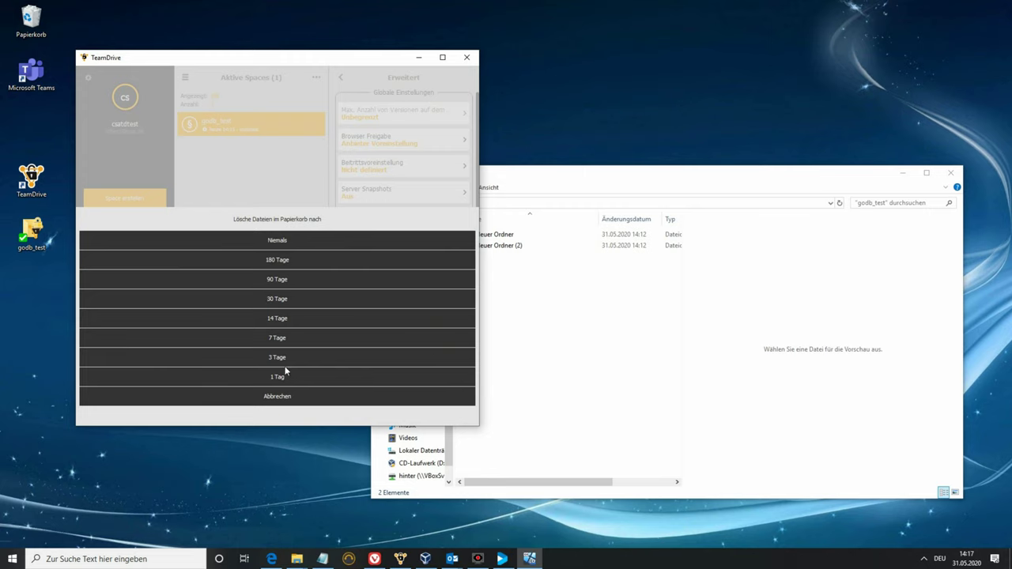
pyautogui.click(277, 299)
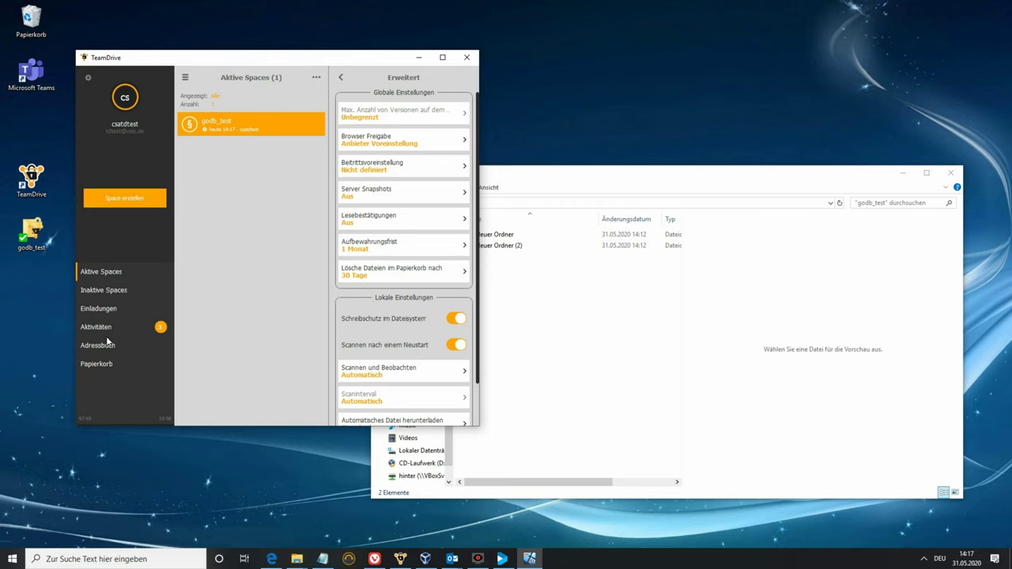
# - Review the selectable trash deletion periods without choosing one, and look at the contents of the godb_test folder
pyautogui.click(355, 268)
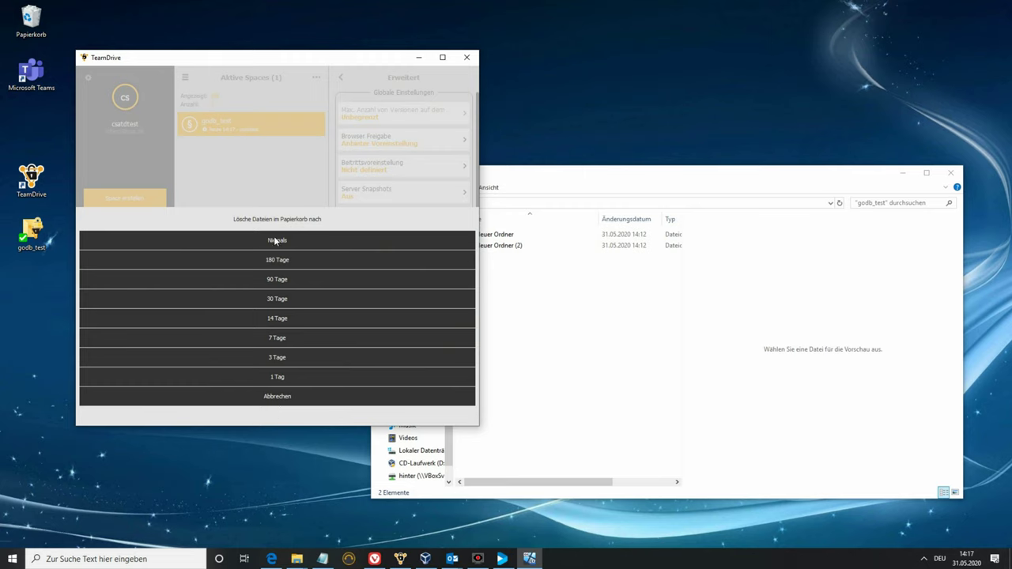
pyautogui.click(254, 170)
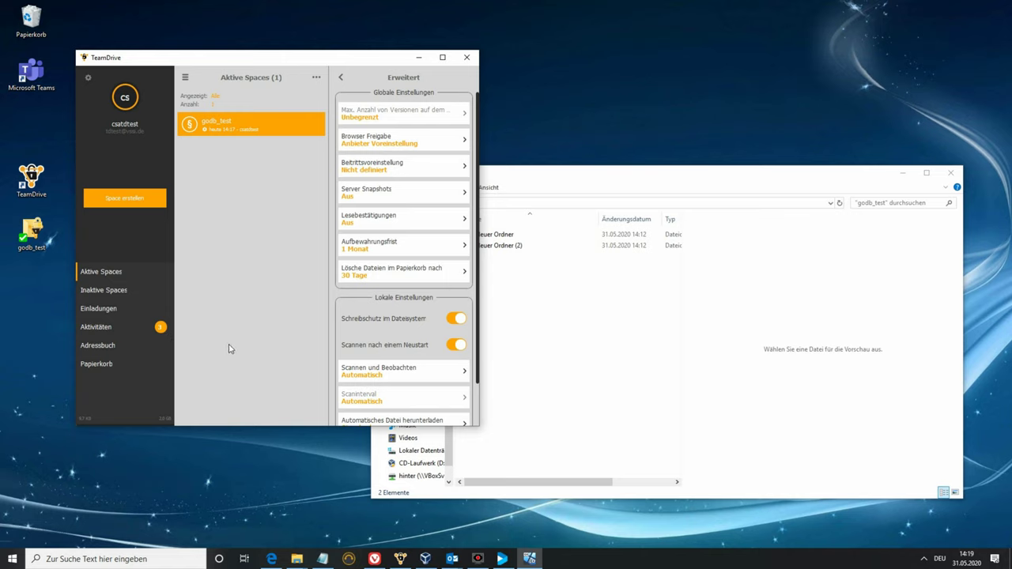
pyautogui.click(553, 295)
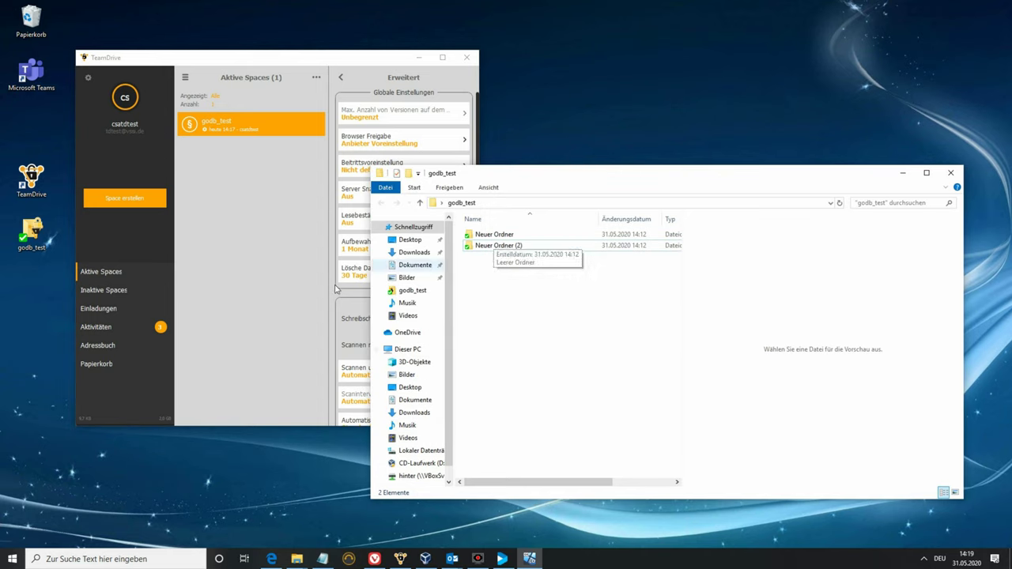
pyautogui.click(239, 303)
# - Restore Neues Textdokument.txt from godb_test's TeamDrive trash and check the godb_test folder for it
pyautogui.click(114, 364)
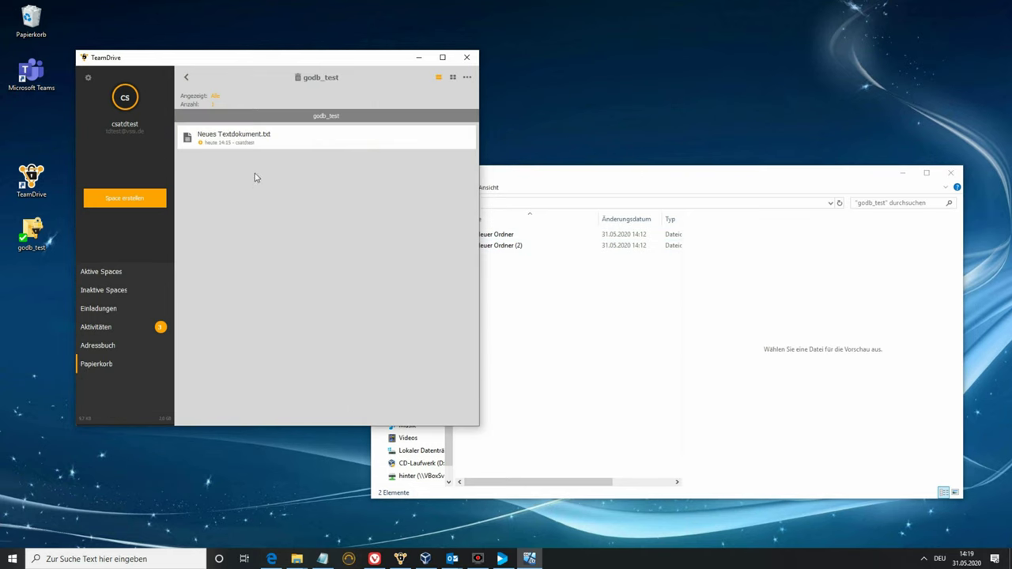
pyautogui.moveTo(258, 140)
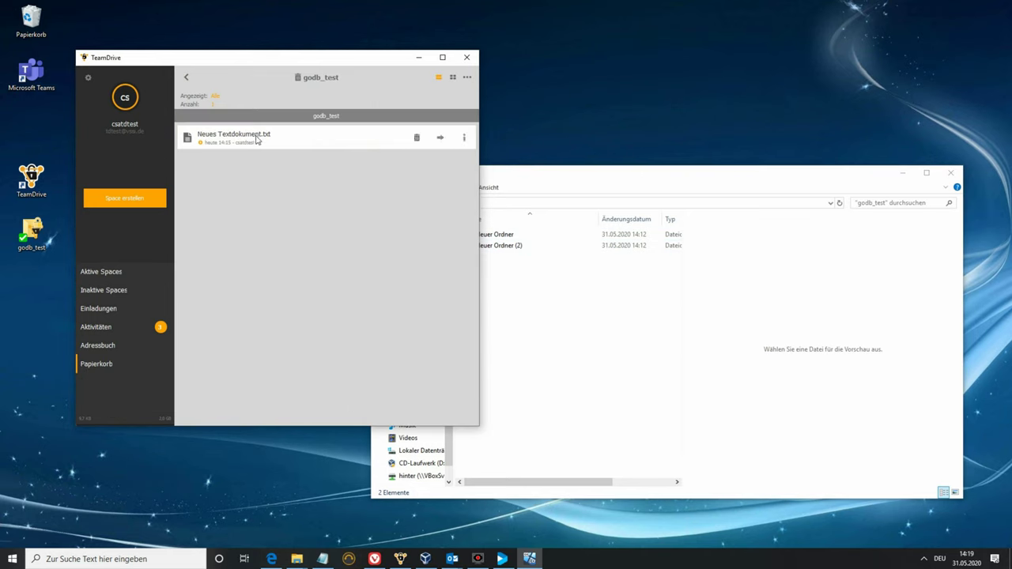
pyautogui.click(443, 139)
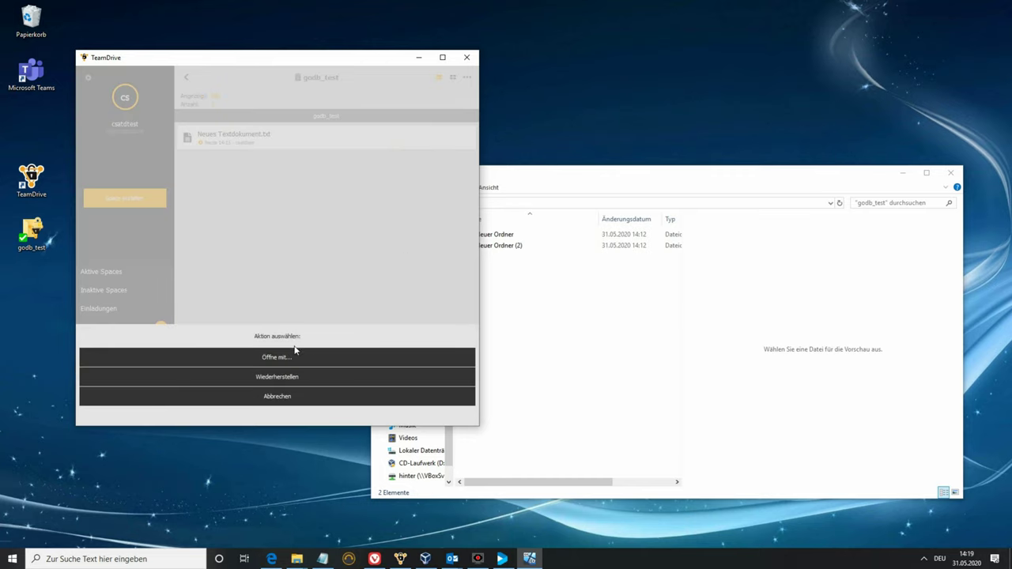
pyautogui.click(280, 378)
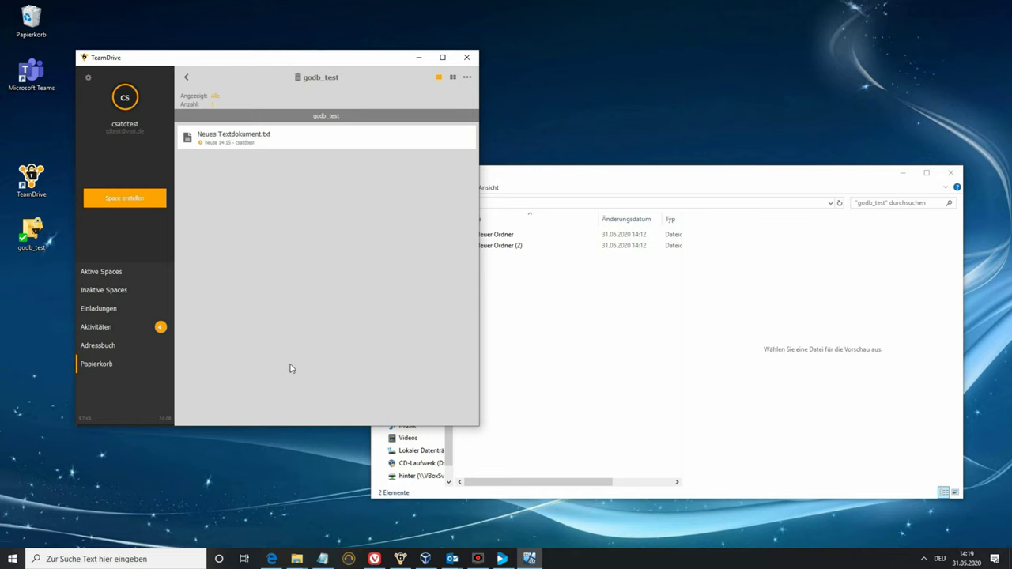
pyautogui.click(548, 332)
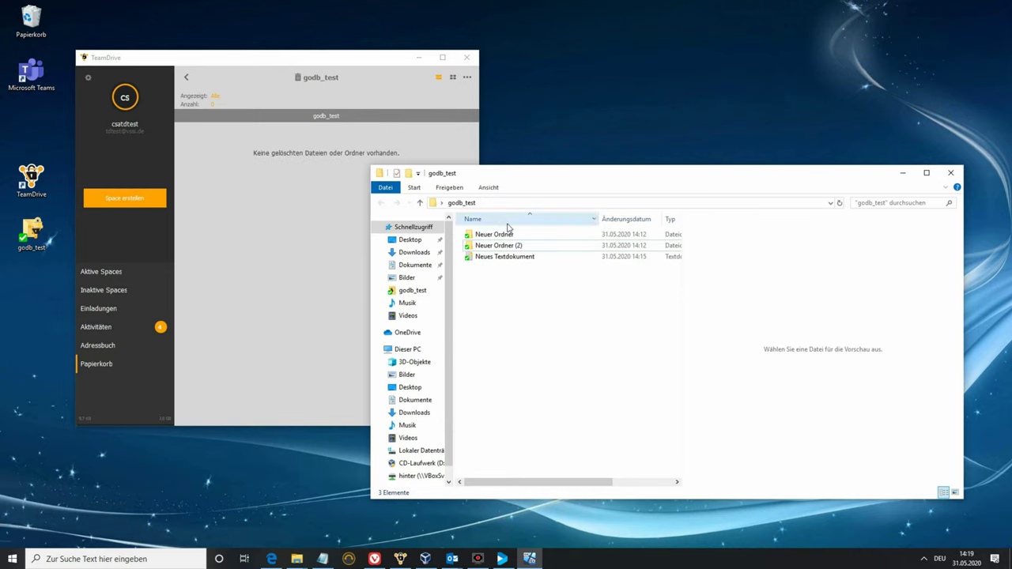
# - Show the TeamDrive file activities of Neues Textdokument from the godb_test folder
pyautogui.rightClick(491, 257)
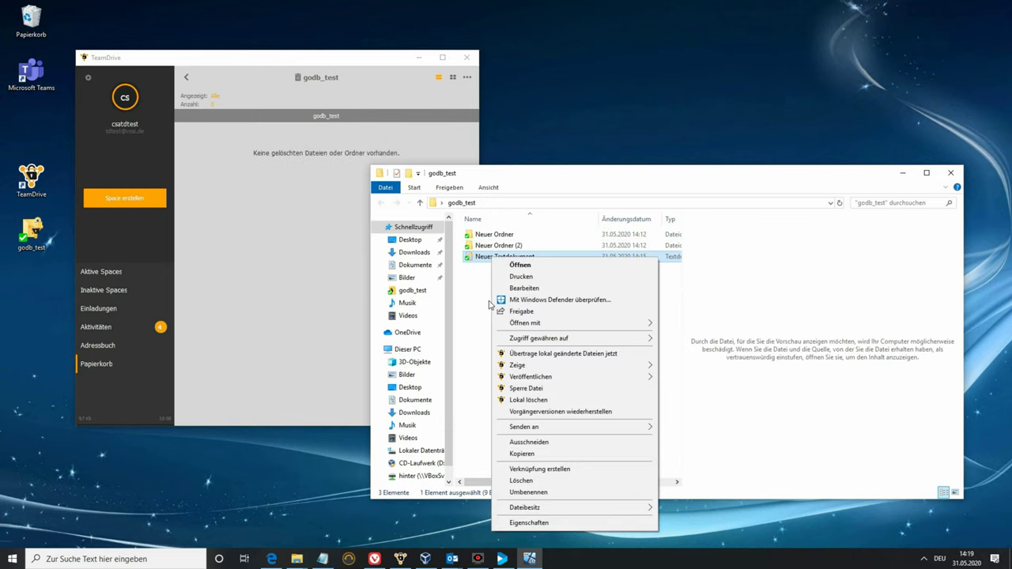
pyautogui.moveTo(574, 365)
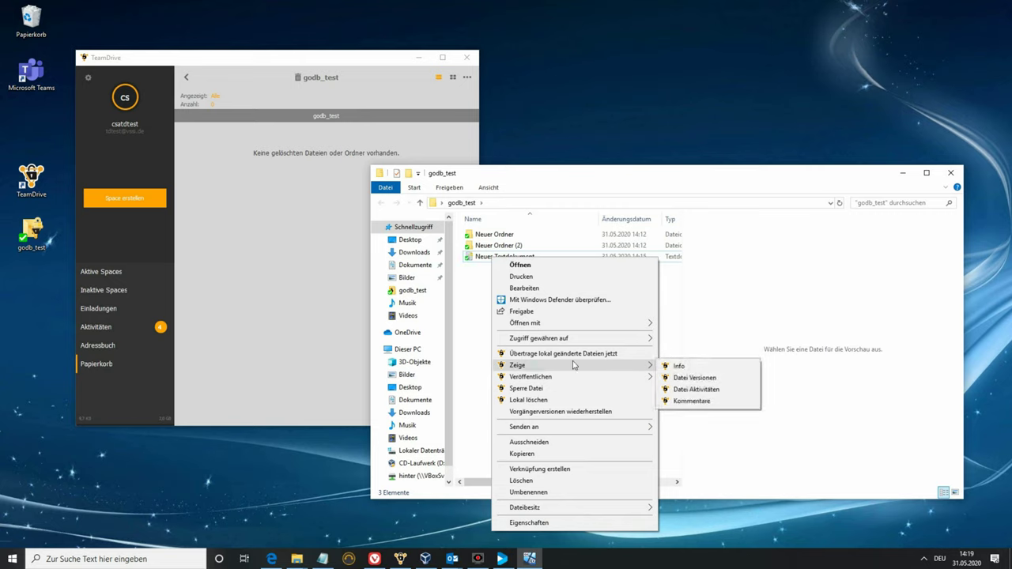
pyautogui.click(709, 389)
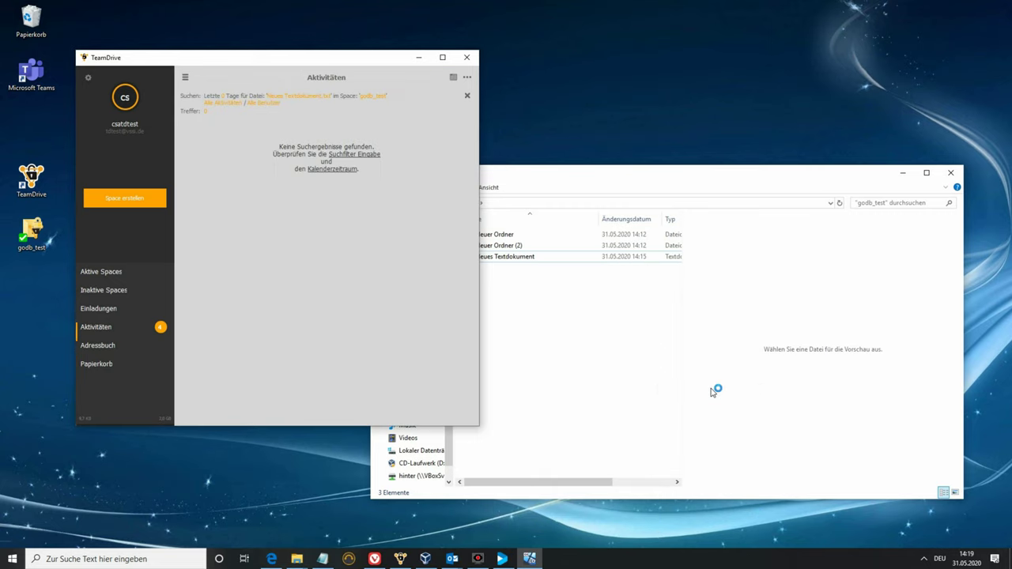
# - Show the TeamDrive file versions of Neues Textdokument in the godb_test folder and check the current and earlier versions
pyautogui.click(520, 261)
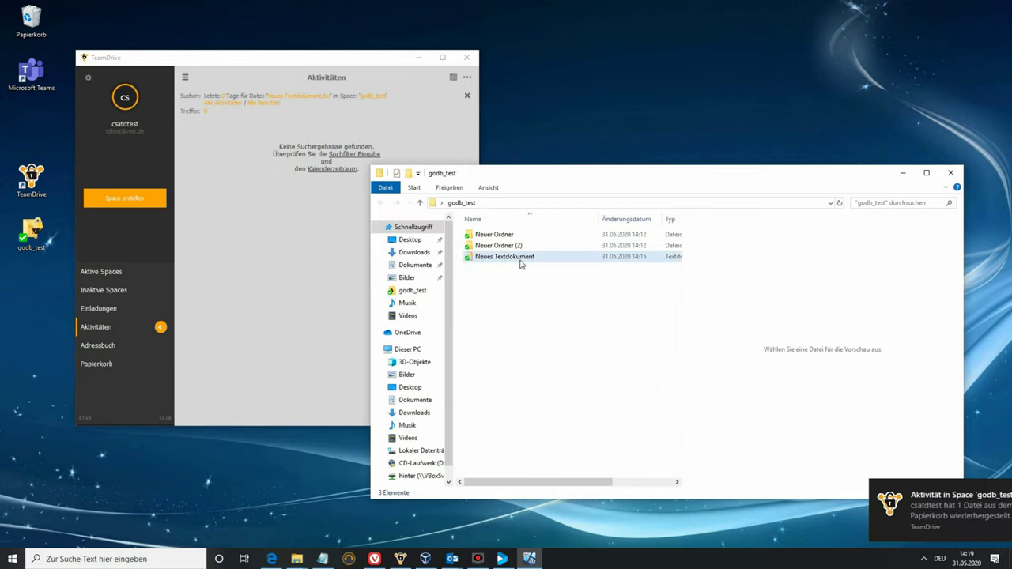
pyautogui.rightClick(520, 264)
pyautogui.click(501, 259)
pyautogui.rightClick(498, 258)
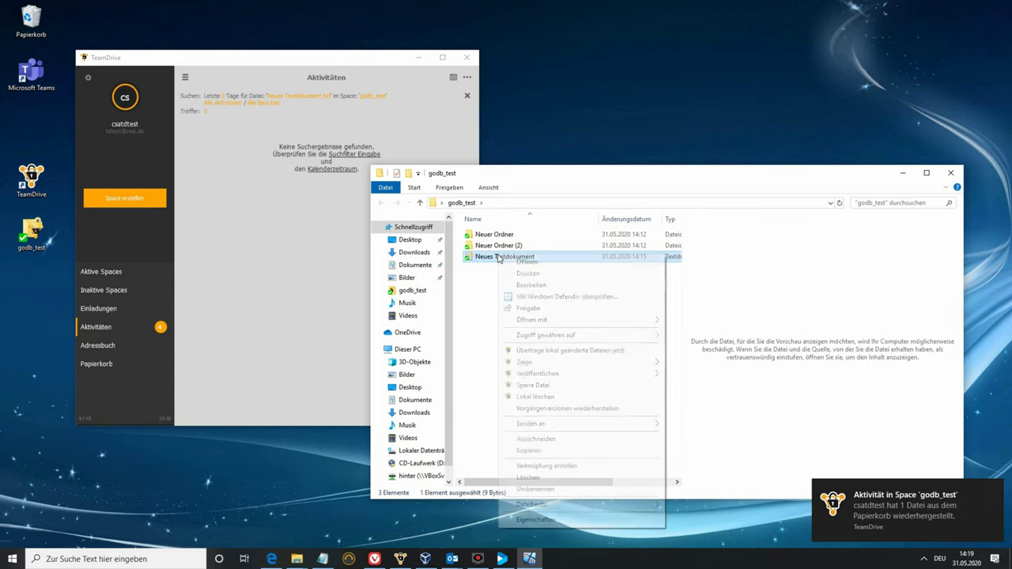
pyautogui.moveTo(561, 362)
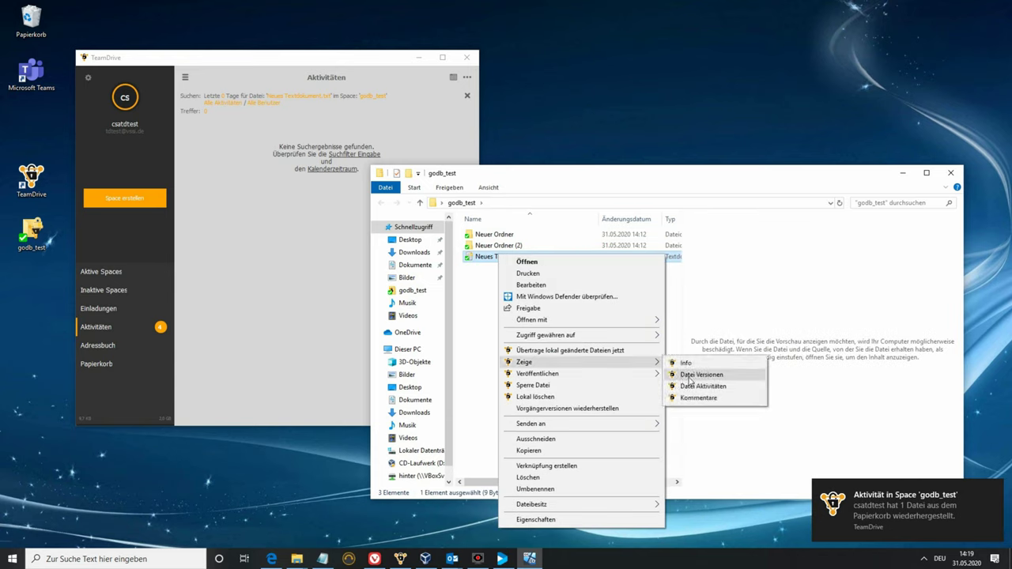
pyautogui.click(690, 376)
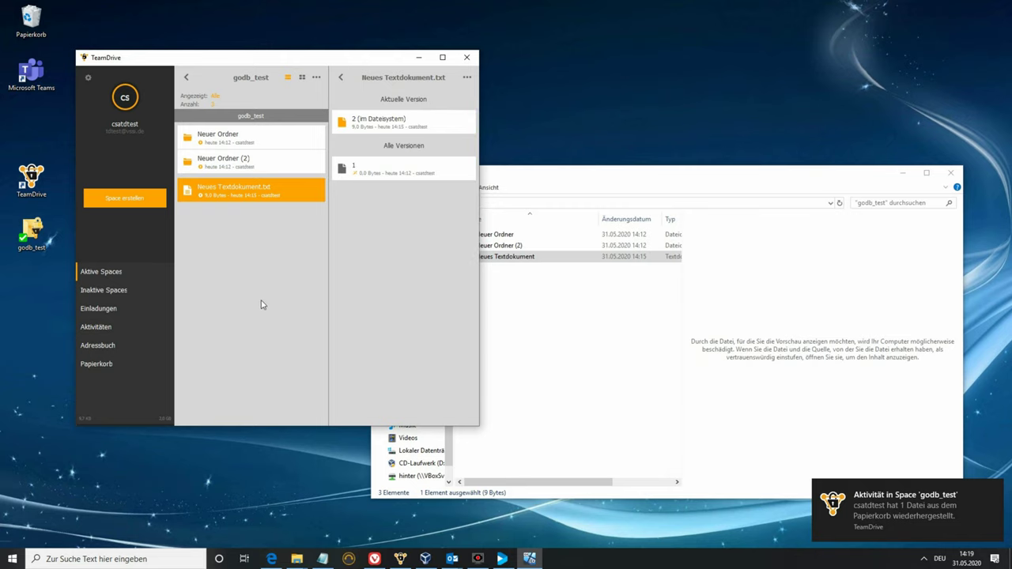
pyautogui.moveTo(448, 187)
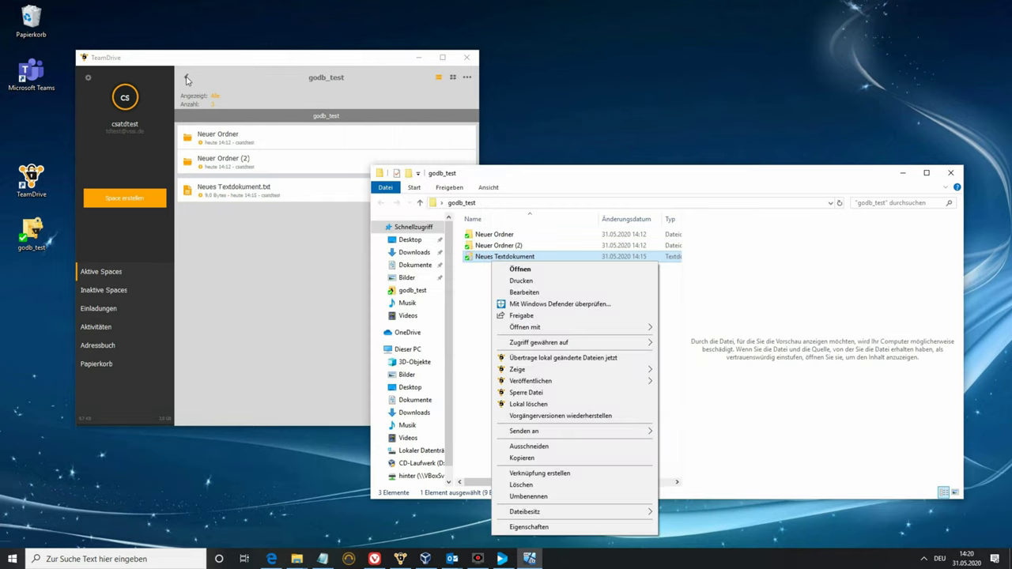
# - Display the Space activities of godb_test from its Space information, and clear the Space filter after checking them
pyautogui.click(186, 79)
pyautogui.click(440, 127)
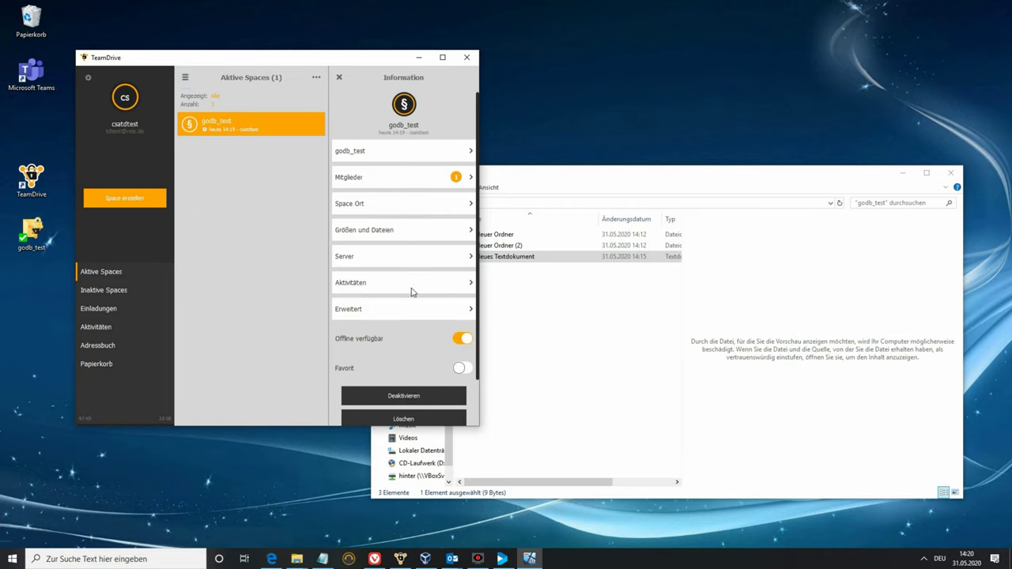
pyautogui.click(413, 283)
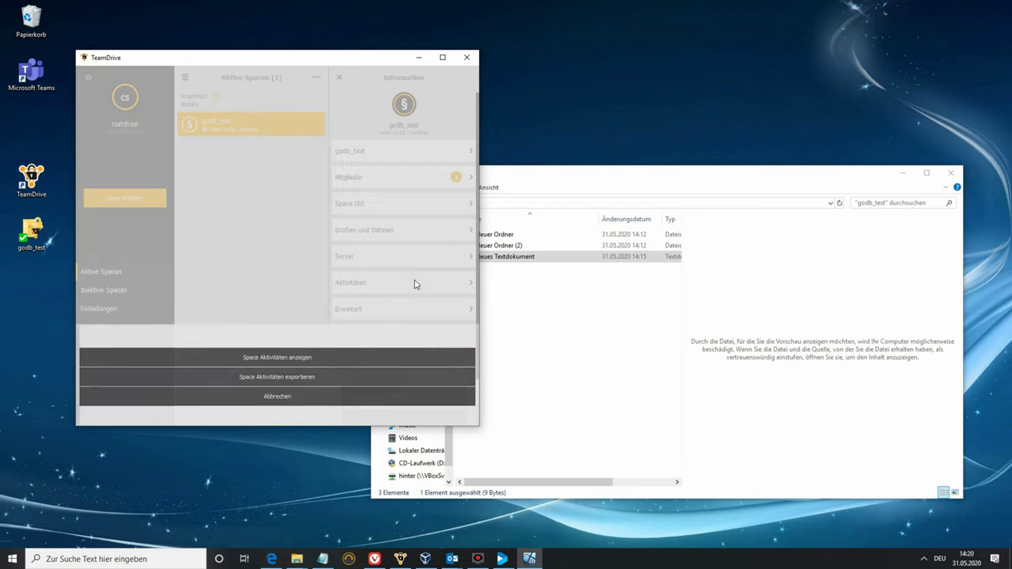
pyautogui.click(283, 360)
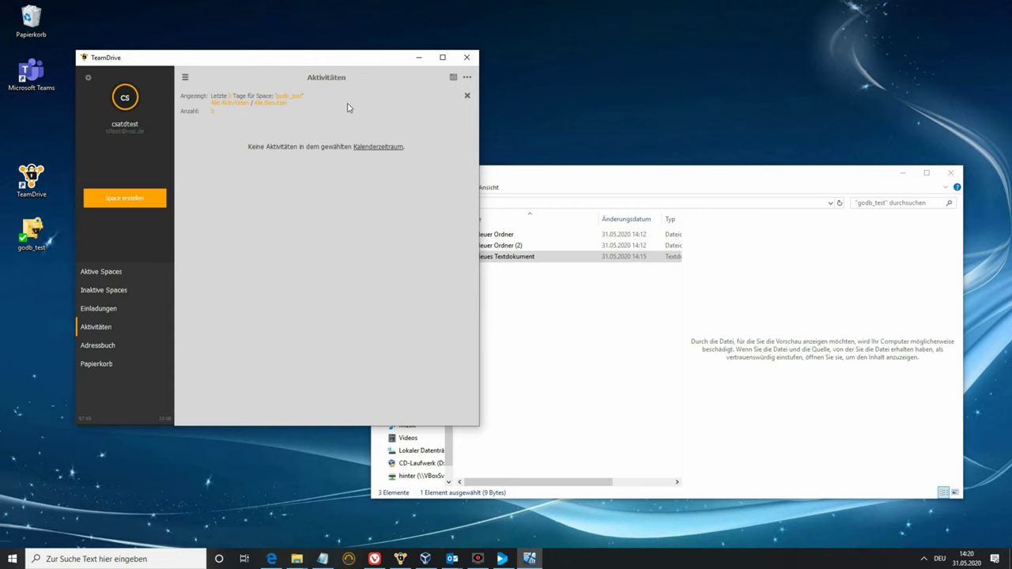
pyautogui.click(468, 97)
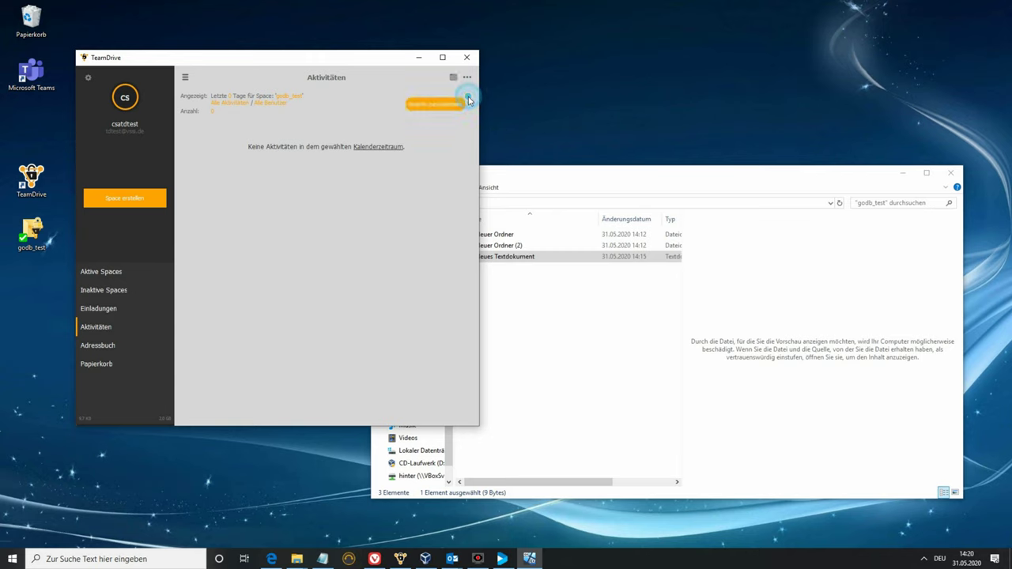
# - Export the Space activities of godb_test as a CSV file to the install user folder, keeping the suggested file name
pyautogui.click(440, 125)
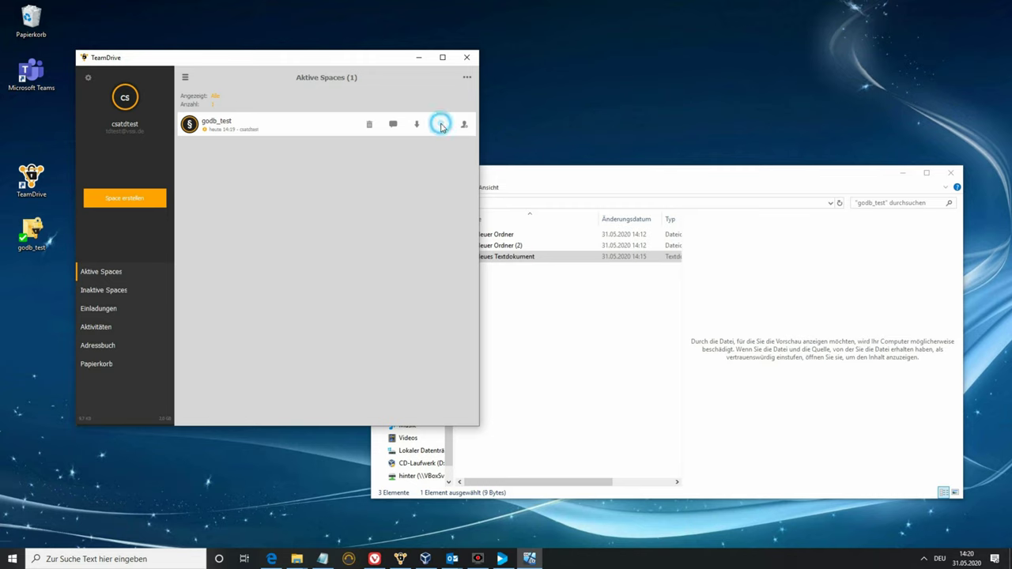
pyautogui.click(437, 286)
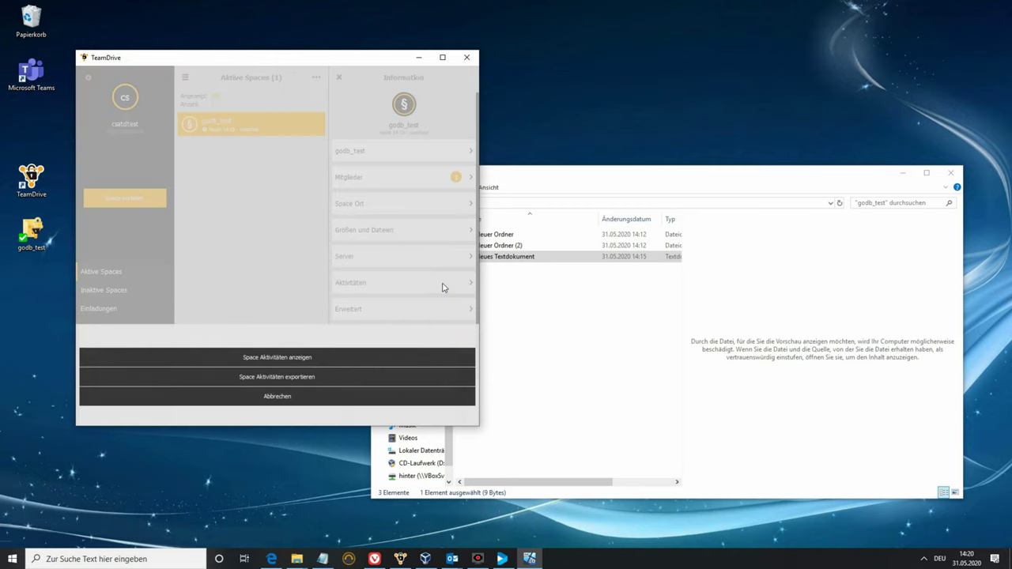
pyautogui.click(275, 379)
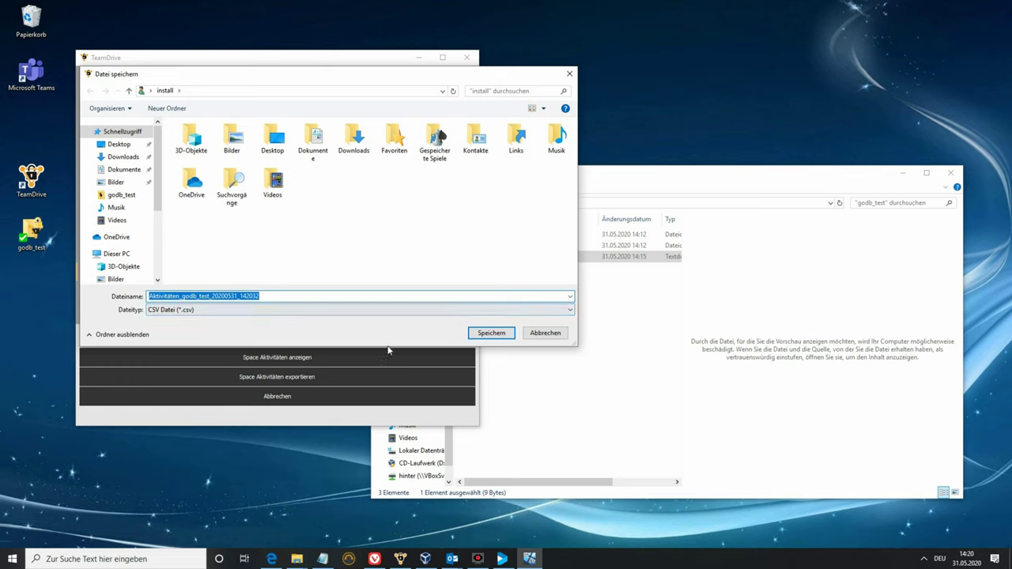
pyautogui.click(489, 333)
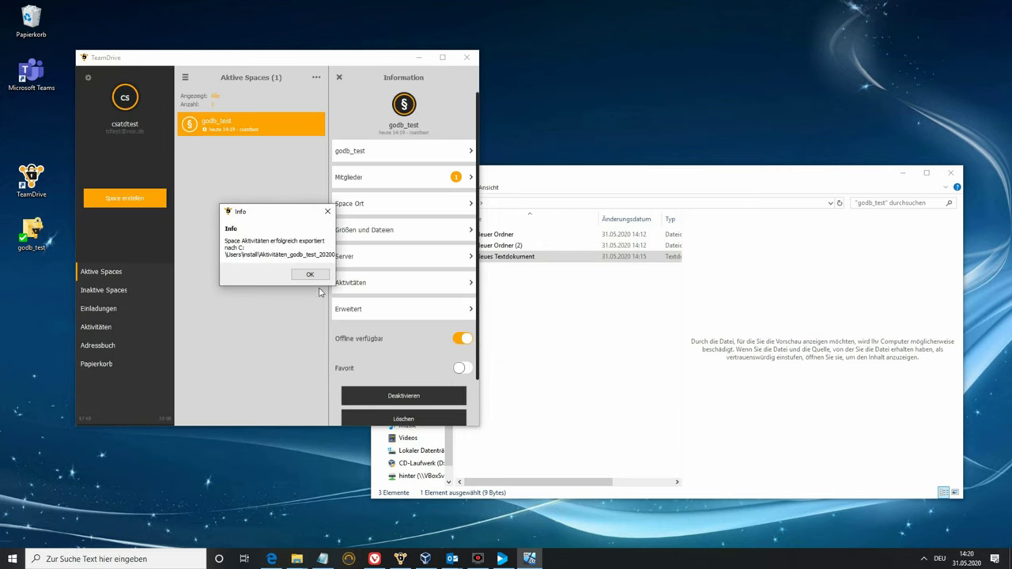
pyautogui.click(309, 274)
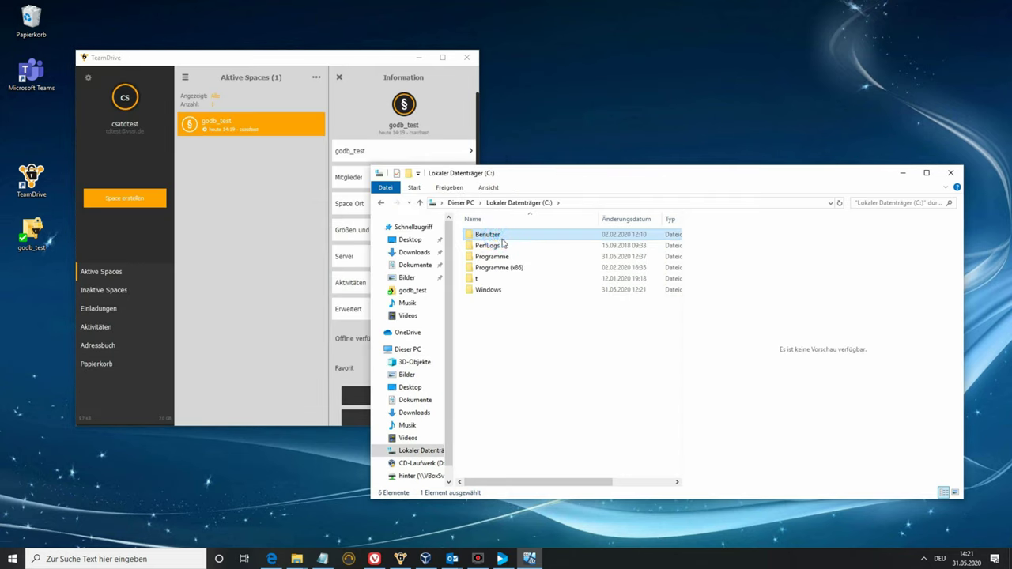
# - Open the exported godb_test activities CSV from the install folder under Benutzer on drive C: in Excel and examine the logged entries
pyautogui.doubleClick(502, 236)
pyautogui.doubleClick(493, 234)
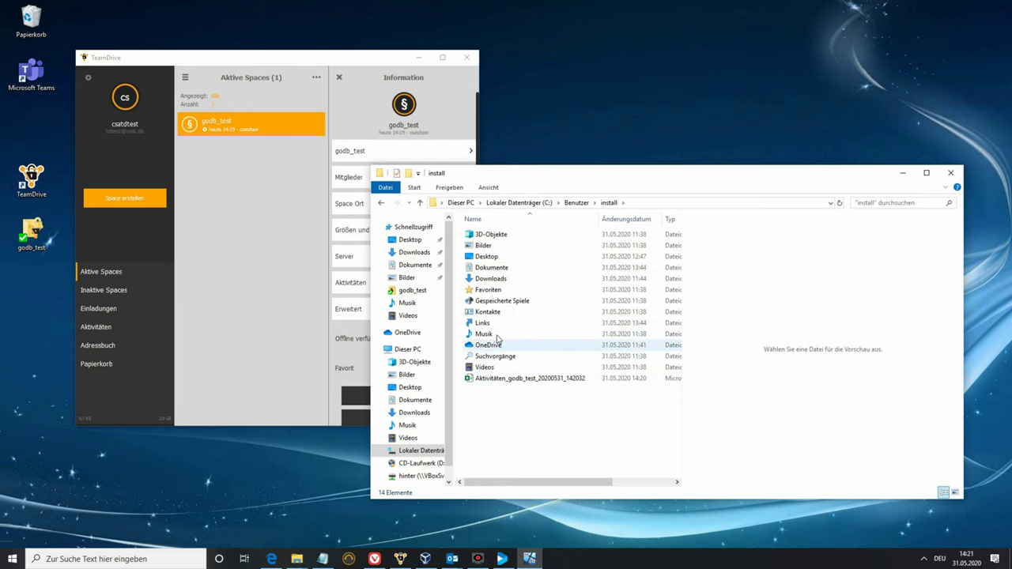
pyautogui.click(510, 377)
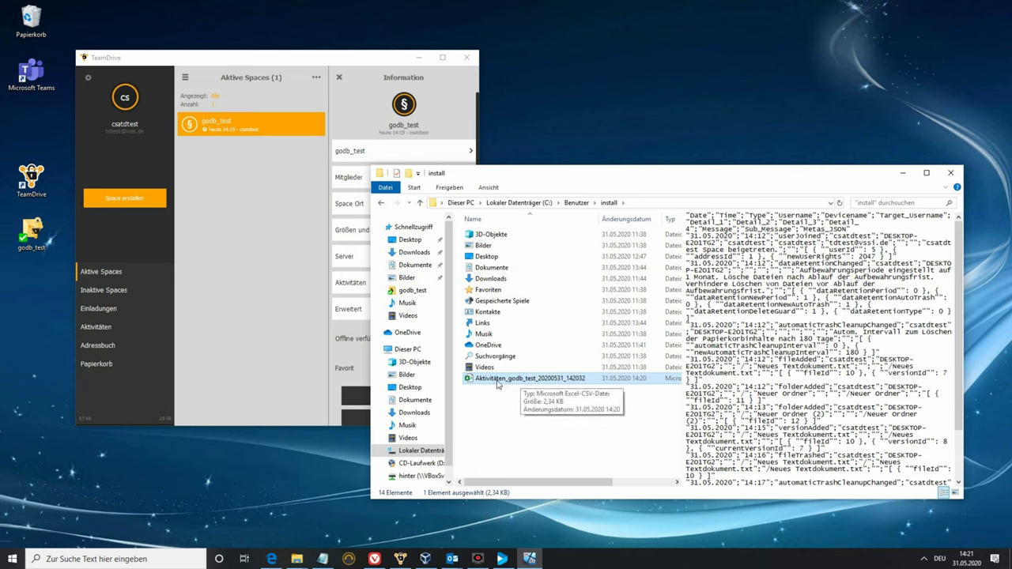
pyautogui.doubleClick(497, 381)
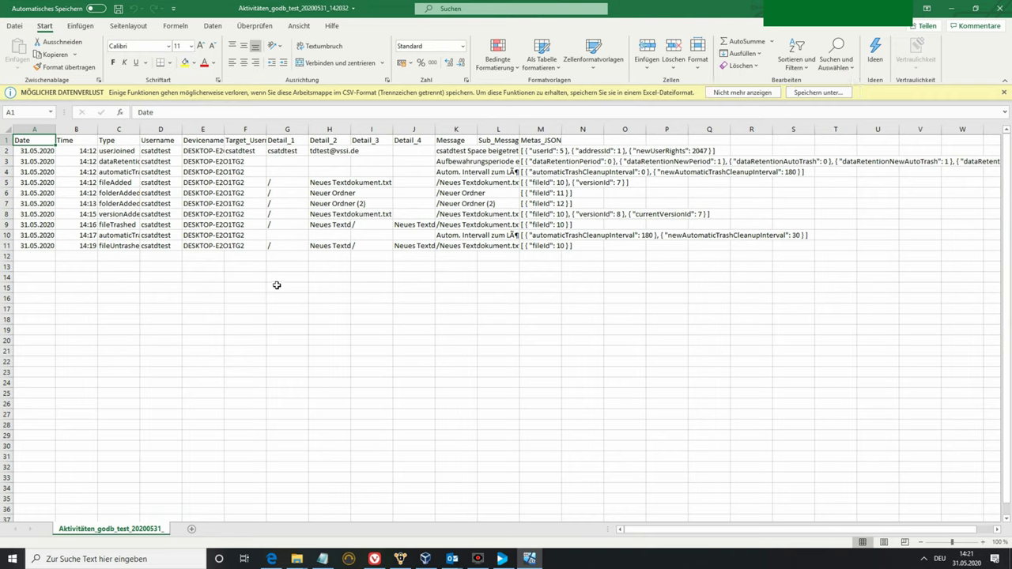
pyautogui.click(251, 286)
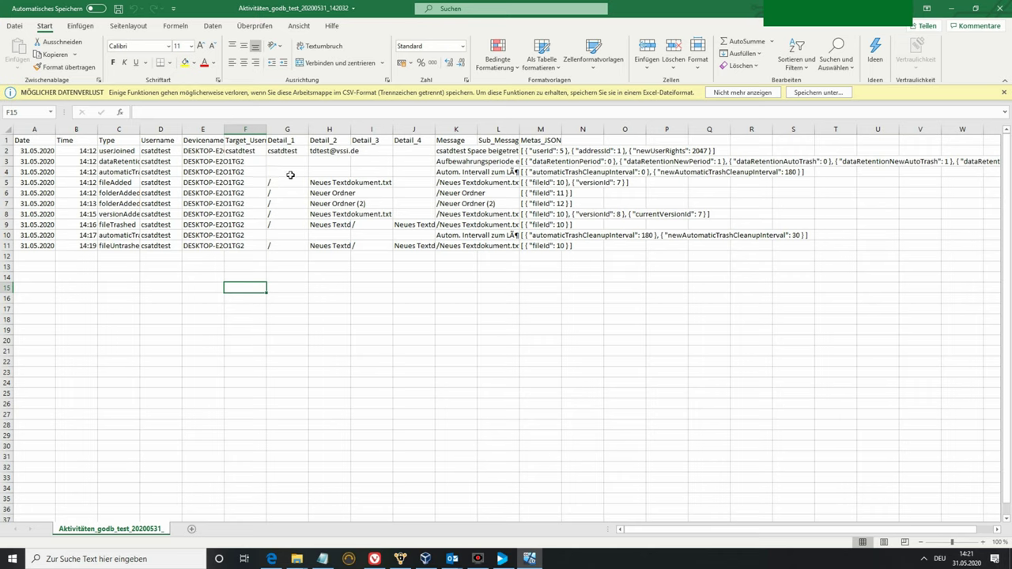